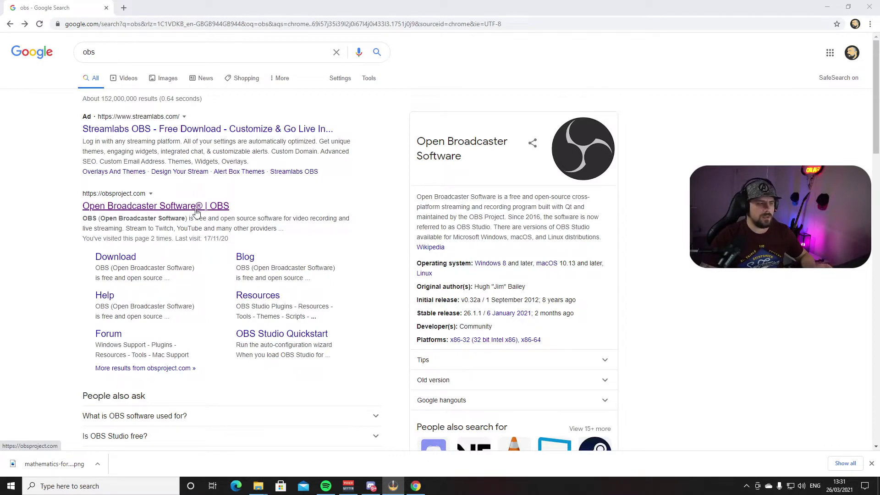
# - Open the Open Broadcaster Software site to view the OBS Studio download options, and return to the search results
pyautogui.click(127, 208)
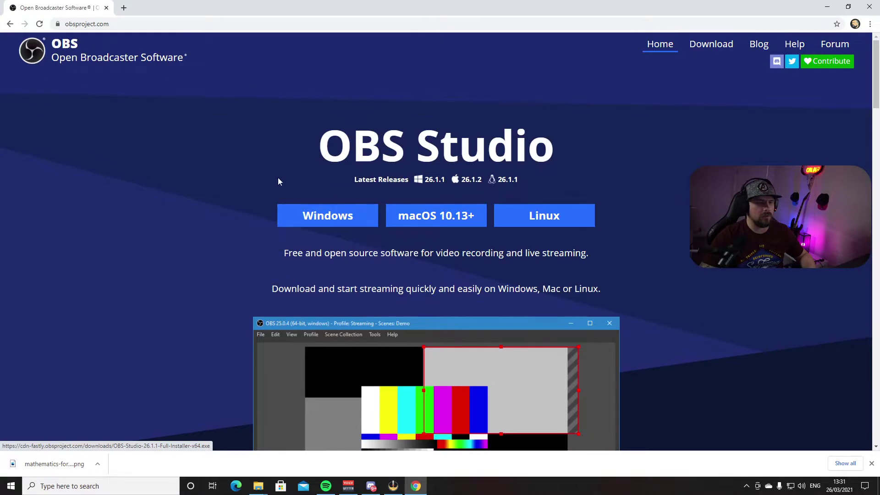
pyautogui.scroll(-1, 216, 185)
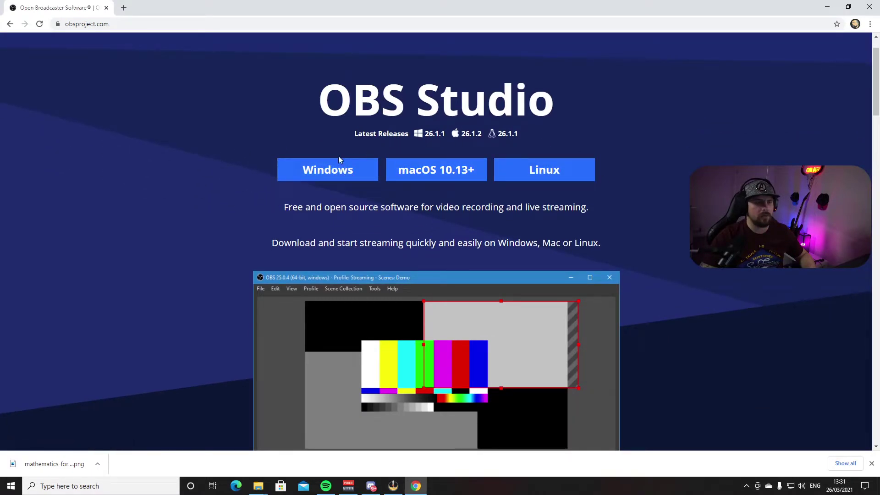
pyautogui.click(10, 24)
# - Search Google for streamelements and open the StreamElements website
pyautogui.doubleClick(87, 50)
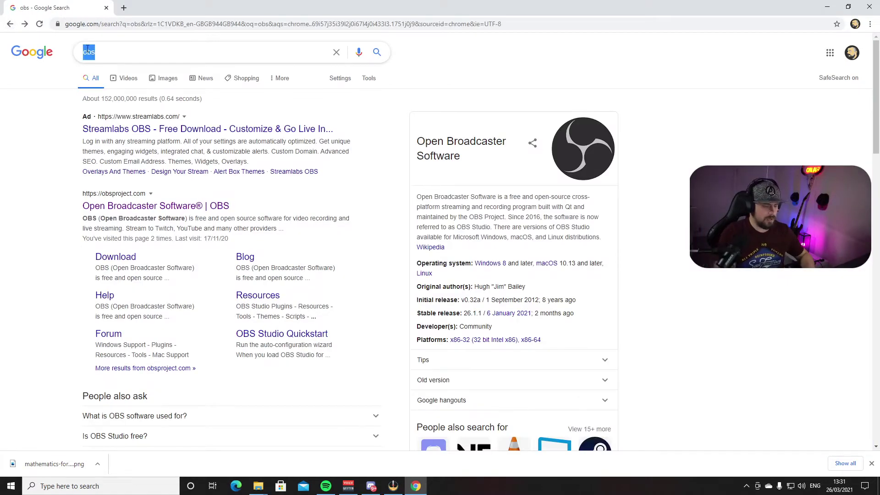
pyautogui.write('stre')
pyautogui.press('Down')
pyautogui.press('Return')
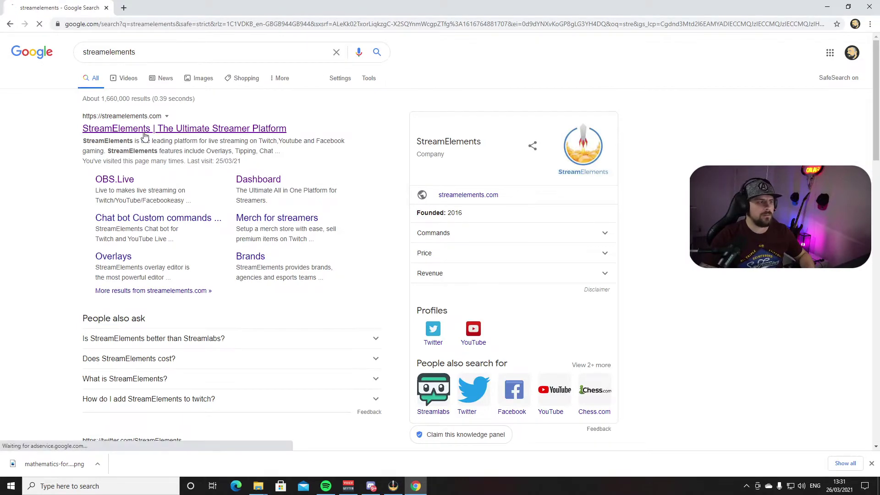
pyautogui.click(143, 131)
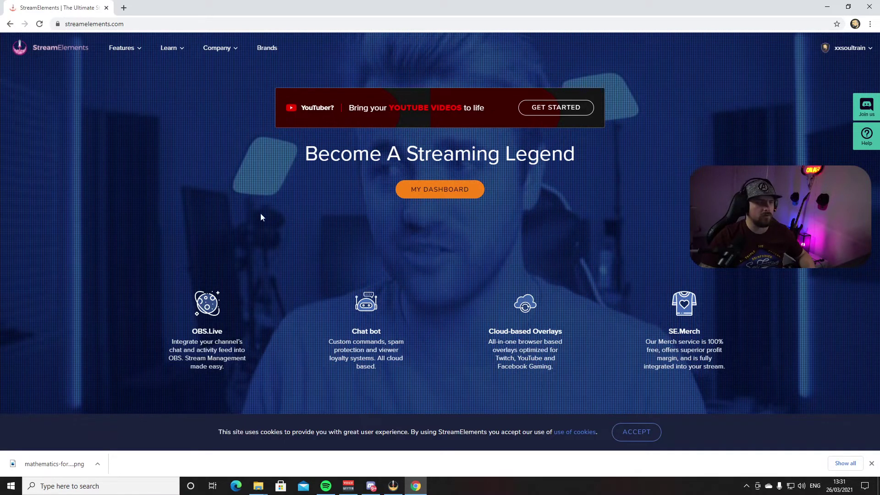
# - Open the OBS.Live feature page on StreamElements and look through the plug-in download page
pyautogui.moveTo(141, 68)
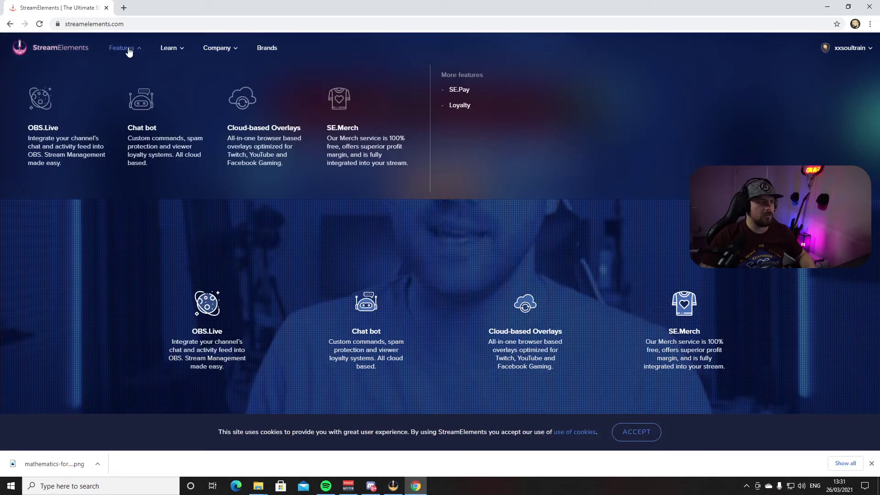
pyautogui.click(40, 136)
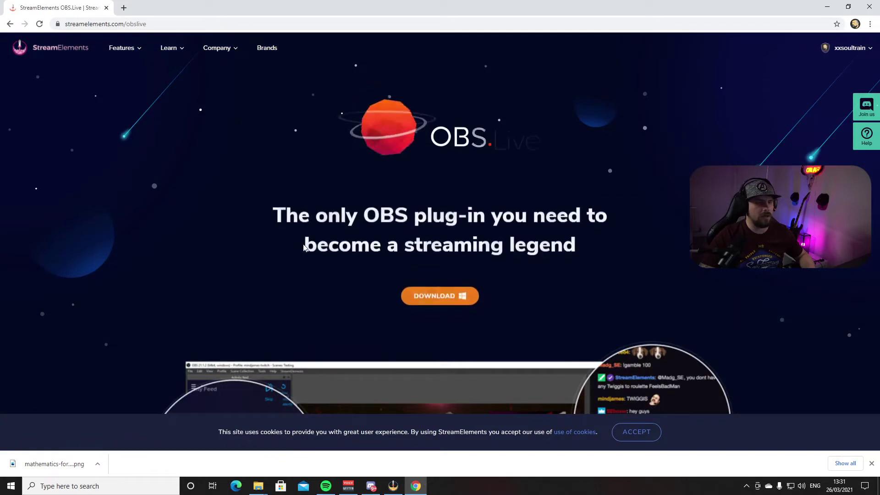
pyautogui.scroll(-4, 579, 273)
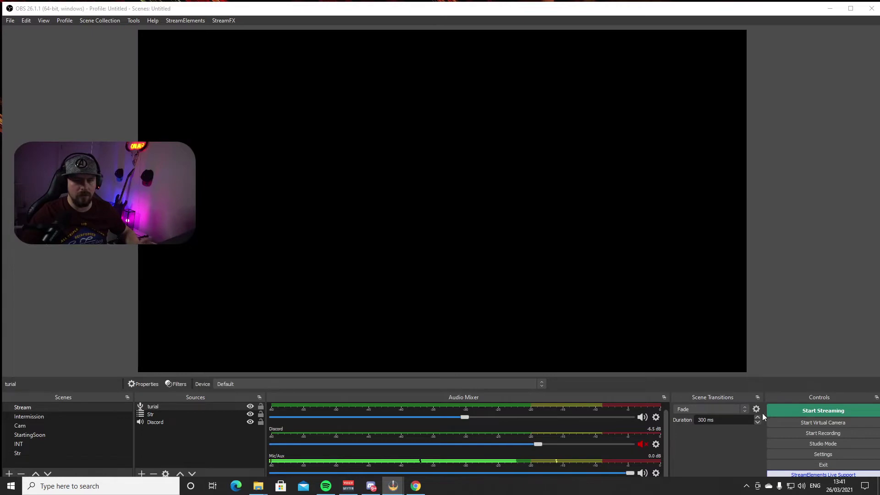
# - Switch to OBS, check the streaming service and server in the Stream settings, close the settings and maximize the window
pyautogui.click(829, 453)
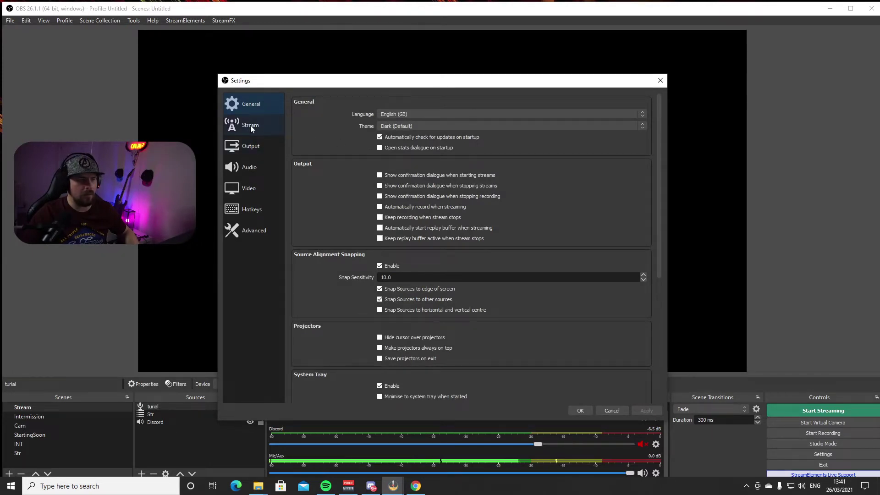
pyautogui.click(250, 125)
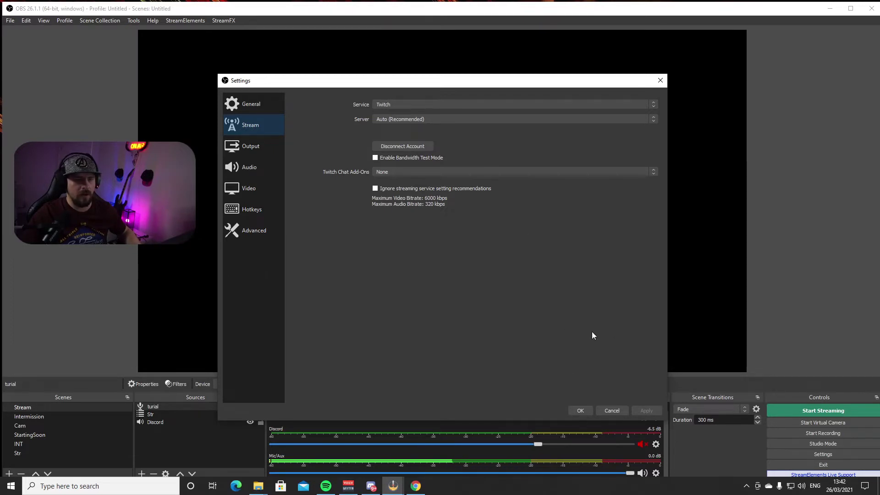
pyautogui.click(580, 411)
pyautogui.press('super+Up')
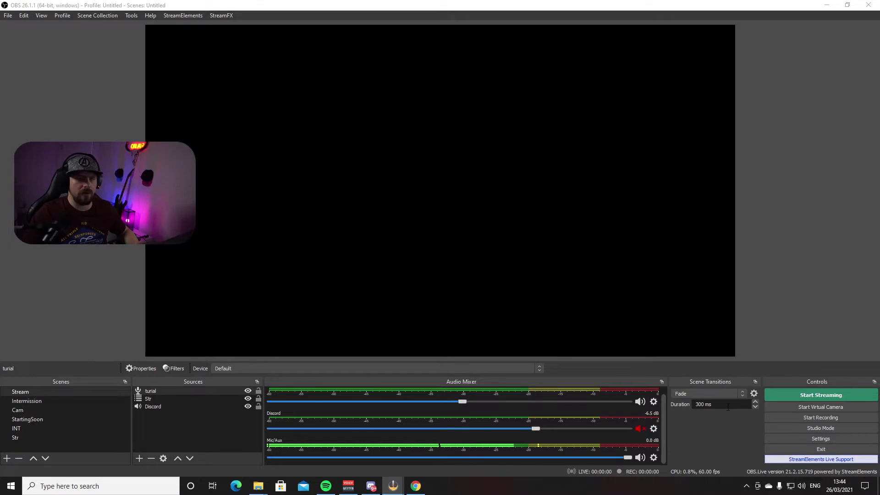
# - Review the bitrate and encoder in the Output settings and the resolution and FPS options in the Video settings
pyautogui.click(821, 439)
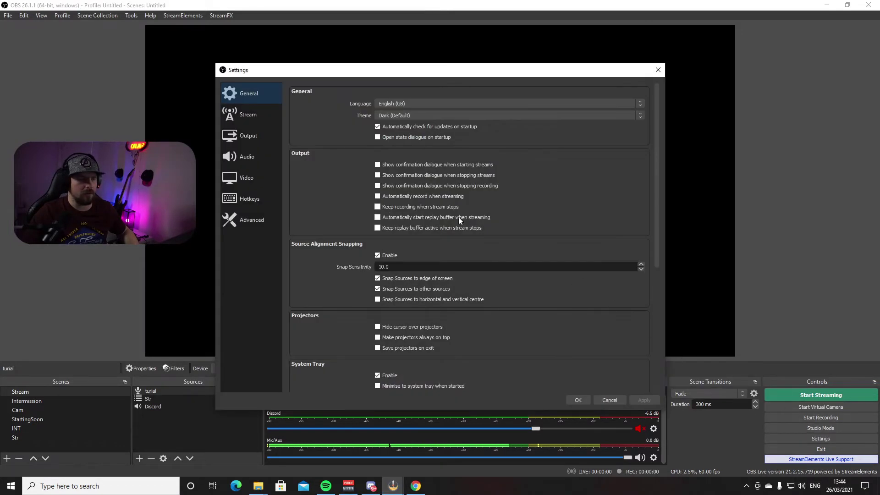
pyautogui.click(267, 136)
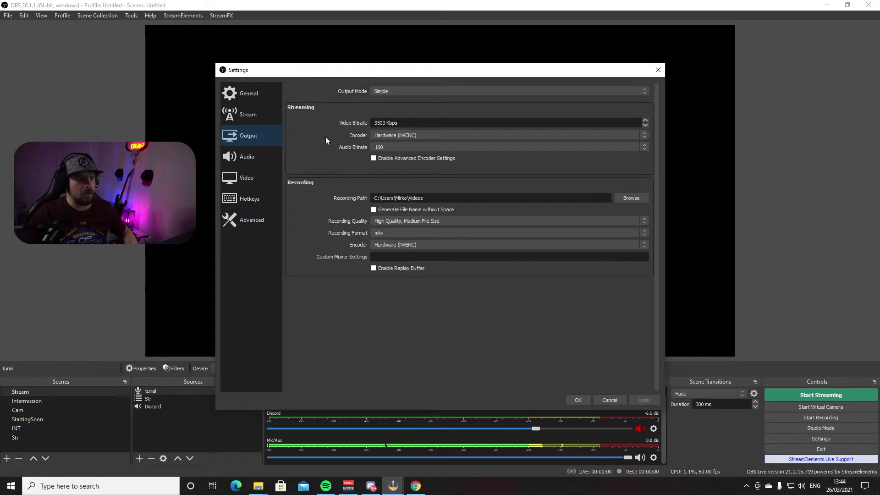
pyautogui.click(249, 181)
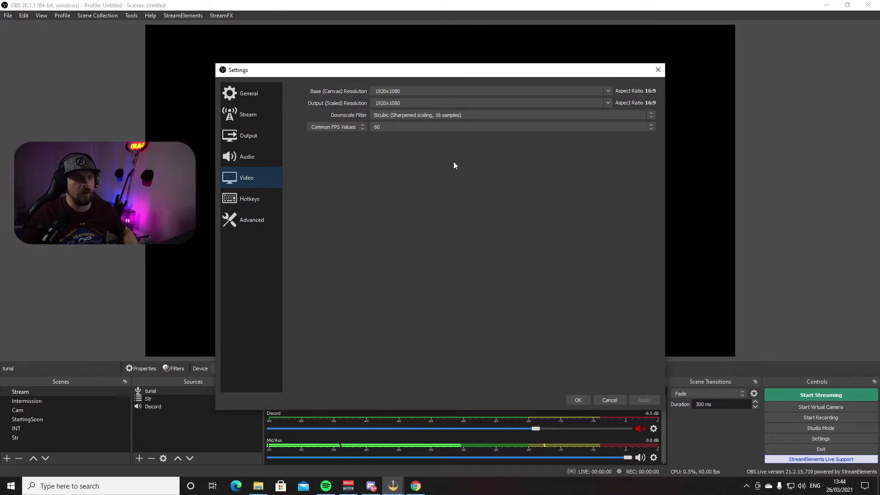
pyautogui.click(651, 129)
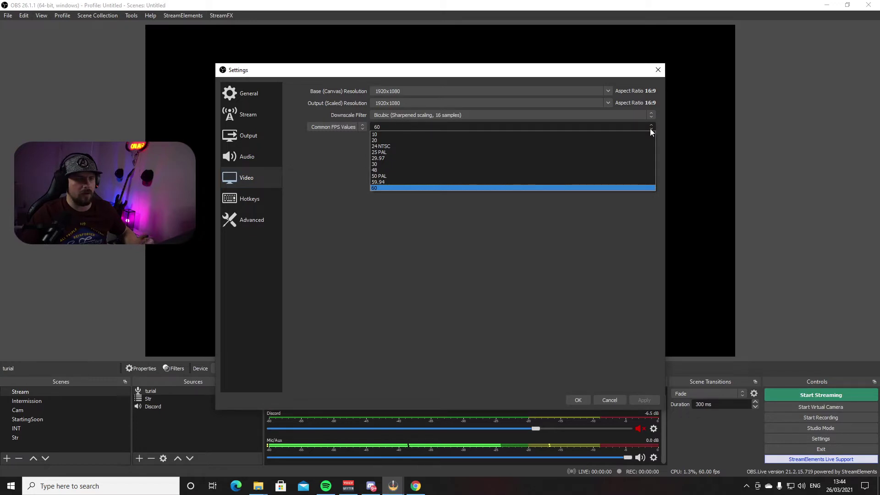
pyautogui.click(651, 131)
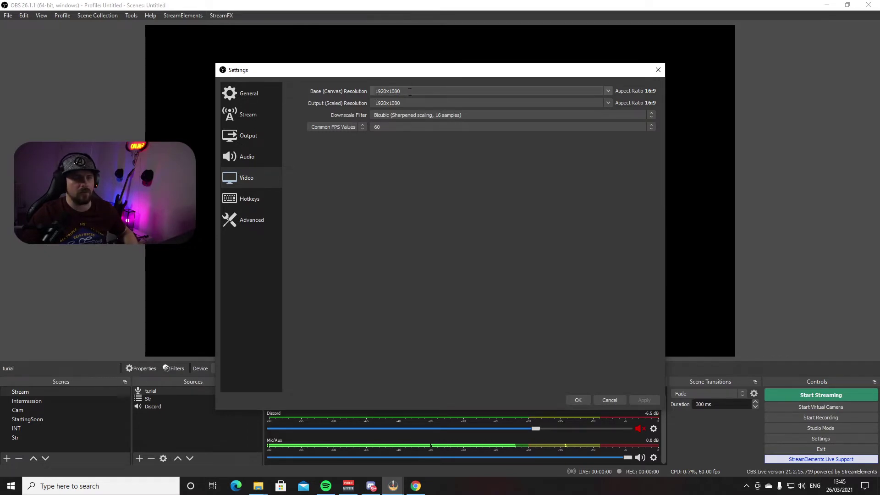
pyautogui.doubleClick(410, 92)
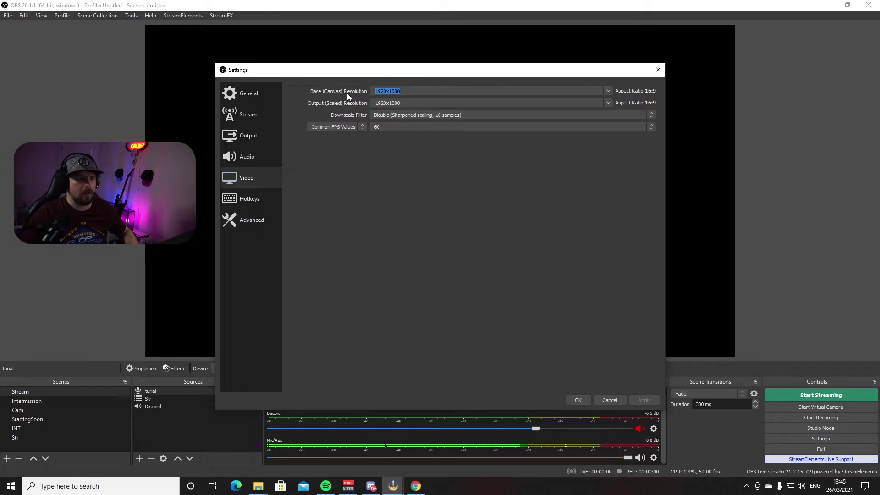
pyautogui.click(445, 92)
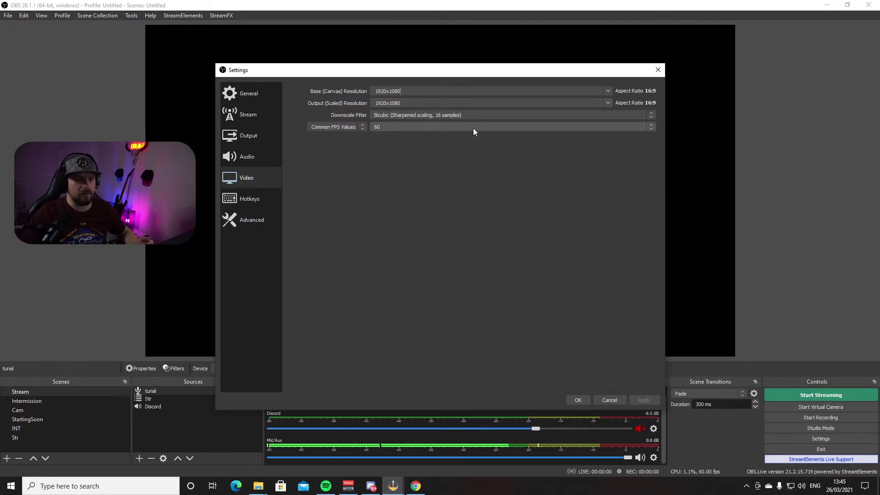
pyautogui.click(246, 139)
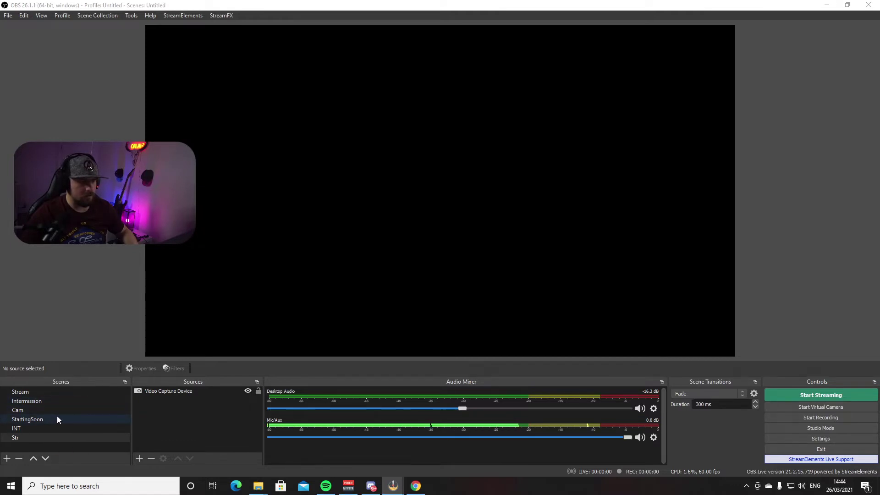
# - Add a new scene named Scene 2
pyautogui.click(7, 459)
pyautogui.click(7, 459)
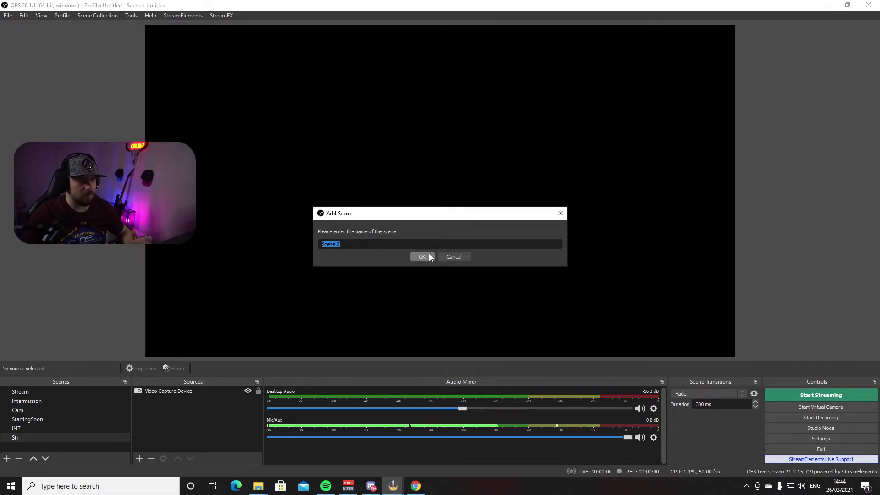
pyautogui.click(412, 257)
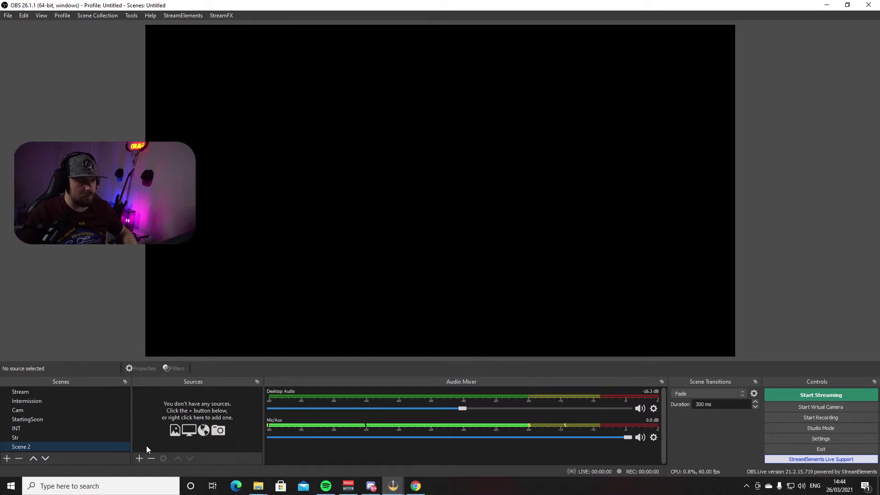
# - Add a new Game Capture source named Game to Scene 2
pyautogui.click(139, 458)
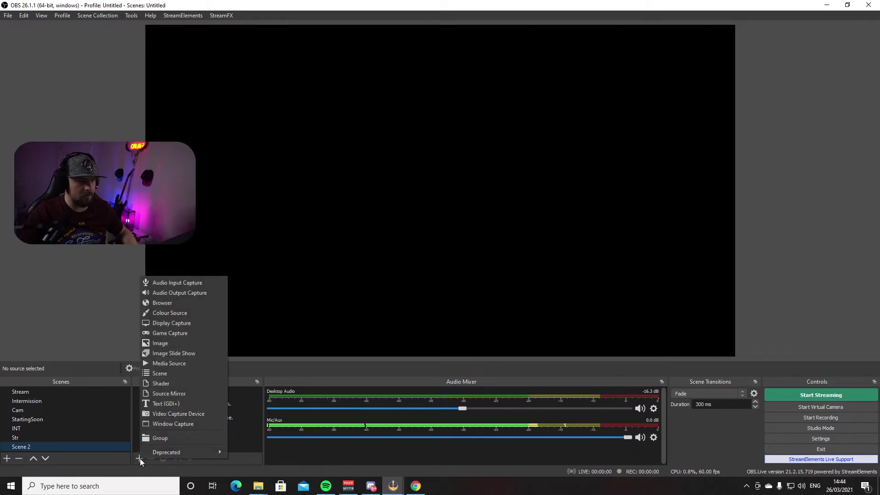
pyautogui.click(172, 334)
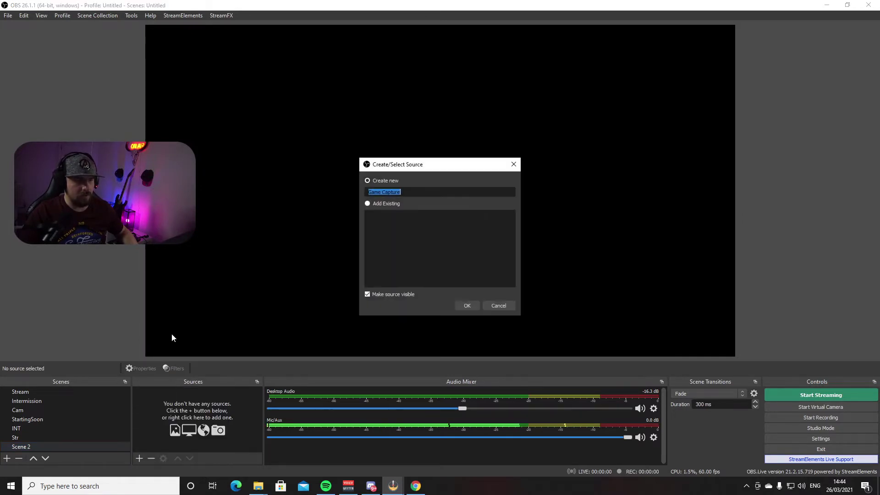
pyautogui.click(425, 192)
pyautogui.hotkey('shift', 'Left')
pyautogui.hotkey('shift', 'Left')
pyautogui.hotkey('shift', 'Left')
pyautogui.hotkey('shift', 'Left')
pyautogui.hotkey('shift', 'Left')
pyautogui.hotkey('shift', 'Left')
pyautogui.hotkey('shift', 'Left')
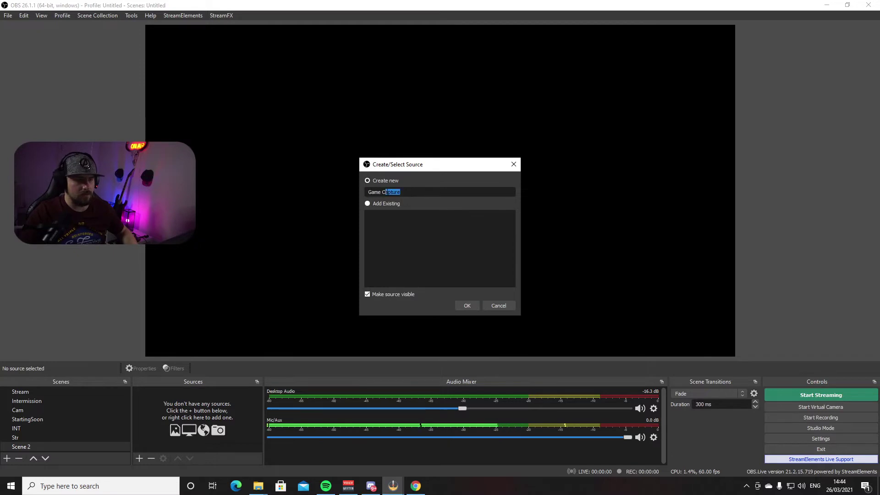
pyautogui.press('BackSpace')
pyautogui.press('BackSpace')
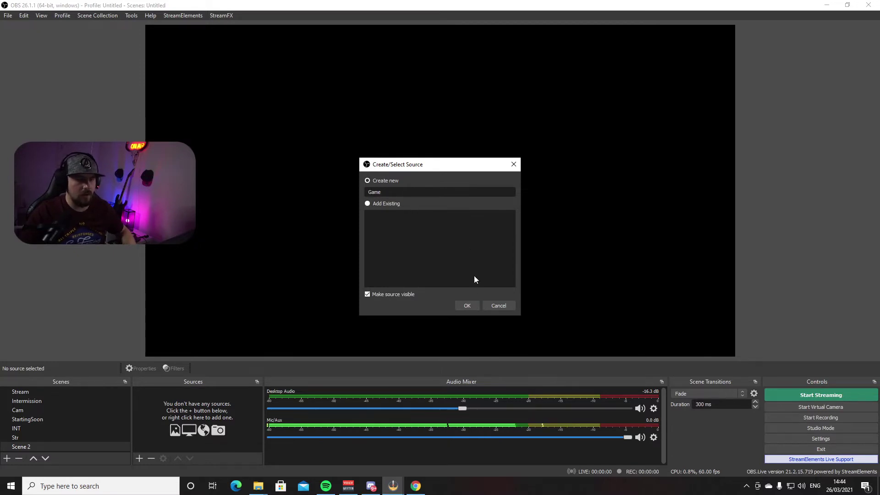
pyautogui.click(467, 305)
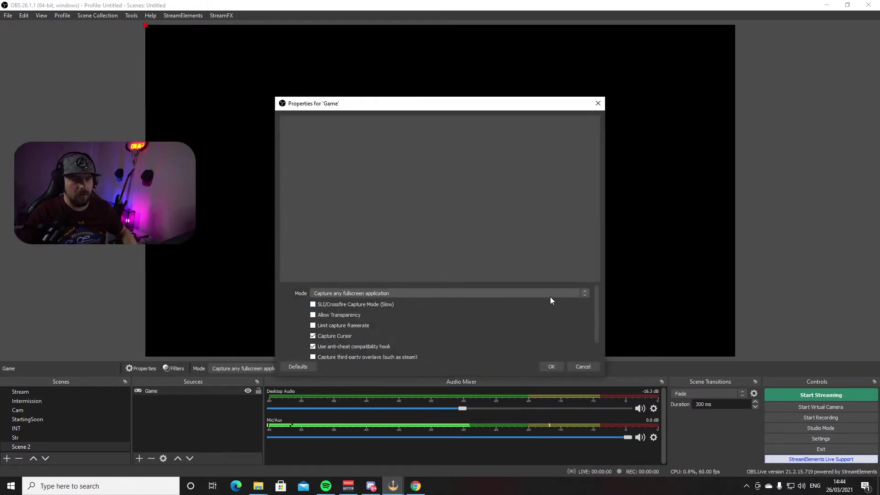
# - Choose Capture any fullscreen application as the Game source's mode, accept its properties and deselect the source
pyautogui.click(584, 293)
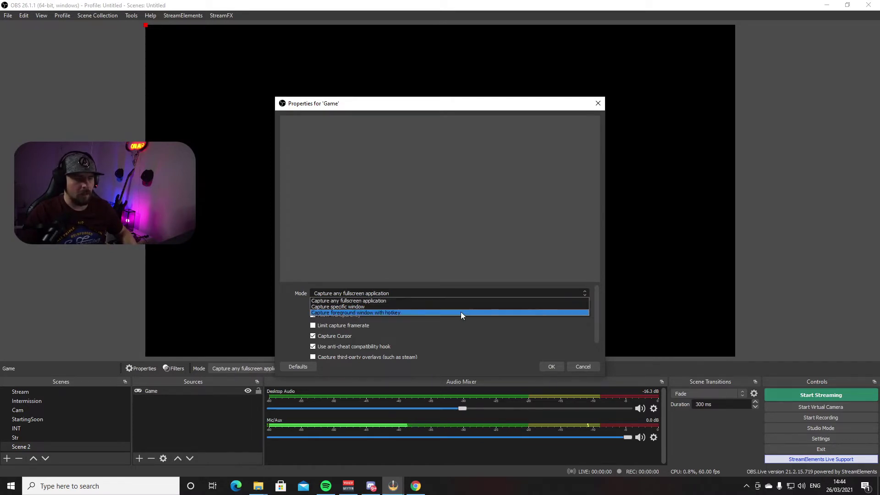
pyautogui.click(345, 301)
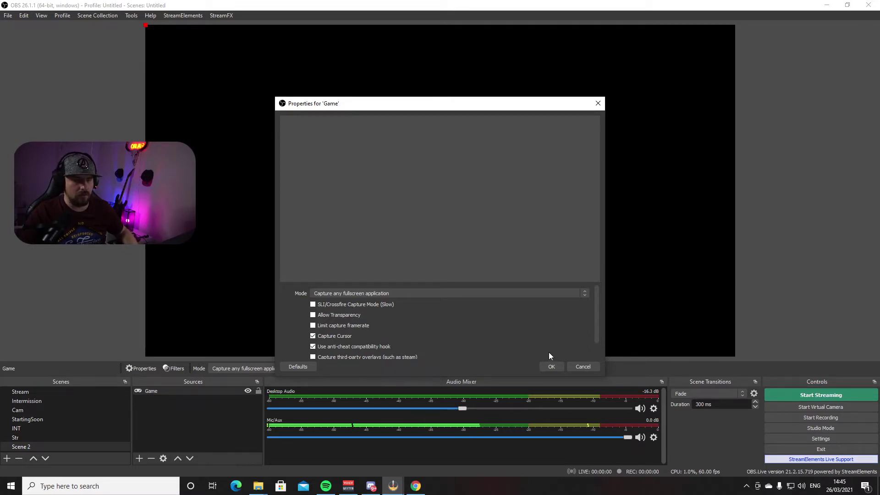
pyautogui.click(556, 368)
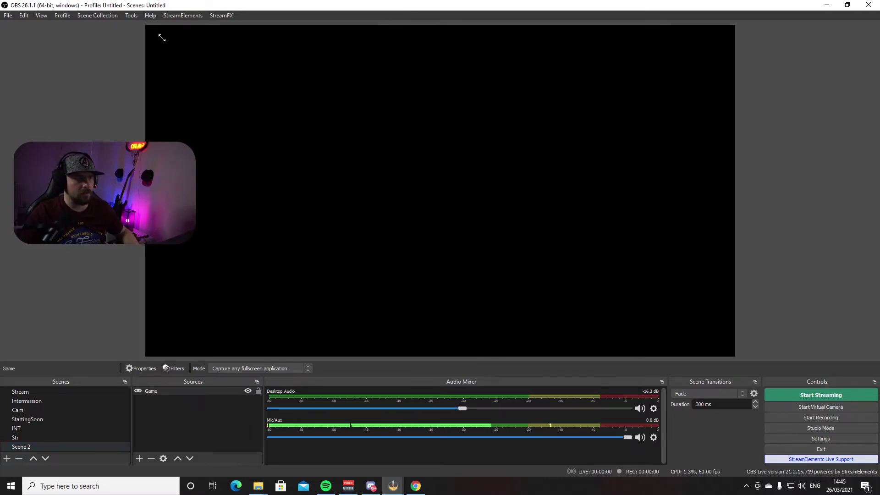
pyautogui.click(318, 108)
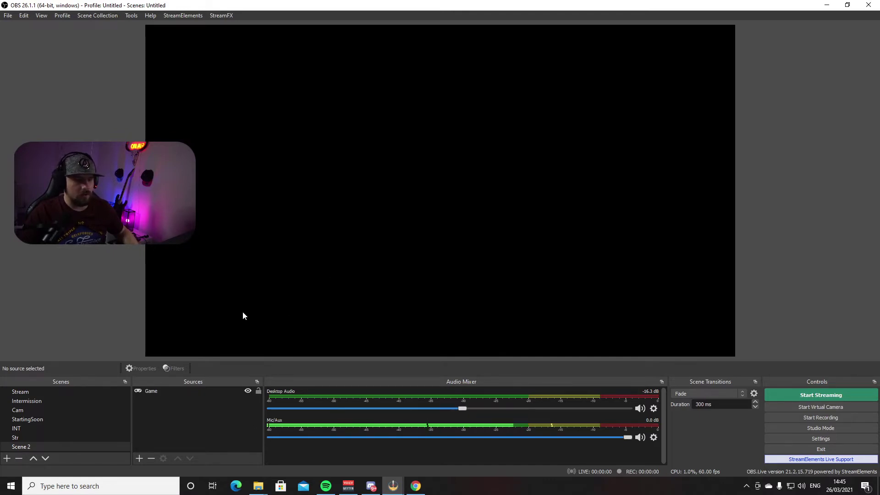
# - Add a new Display Capture source to Scene 2 under its default name
pyautogui.click(142, 457)
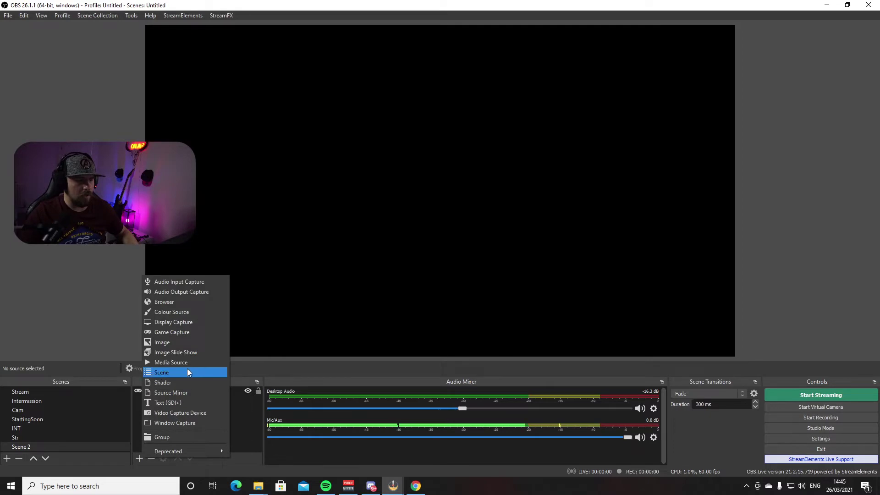
pyautogui.click(181, 323)
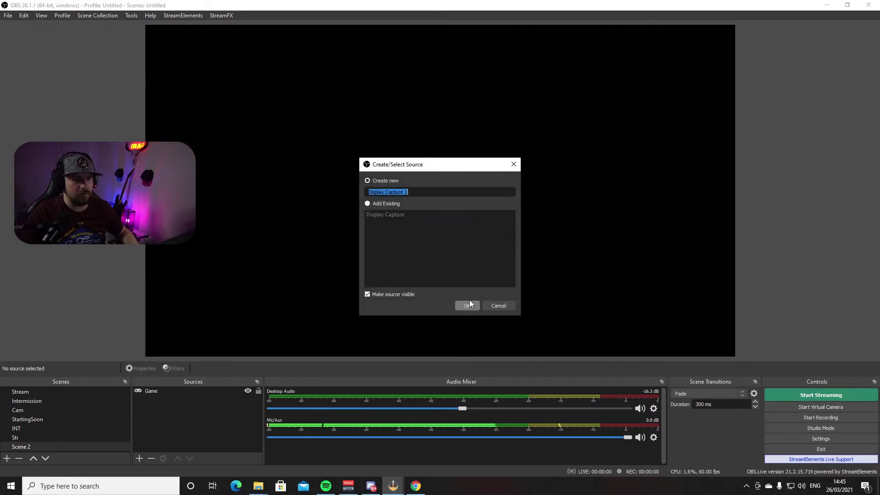
pyautogui.click(467, 306)
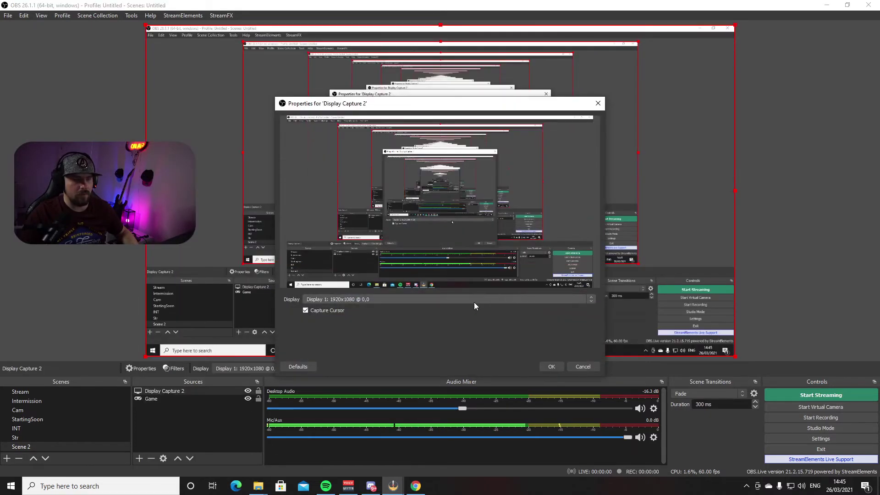
# - Try Display 2 and Display 3 as the display capture's monitor, return it to Display 1 and accept the properties
pyautogui.click(593, 298)
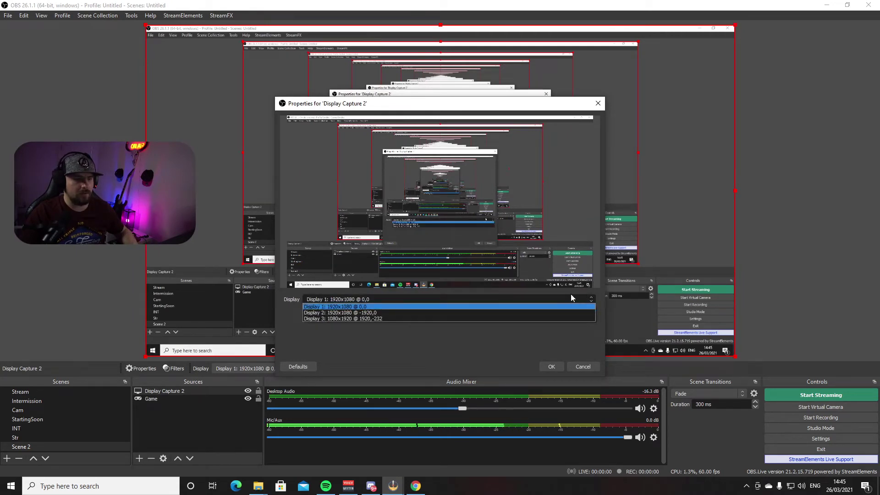
pyautogui.click(447, 312)
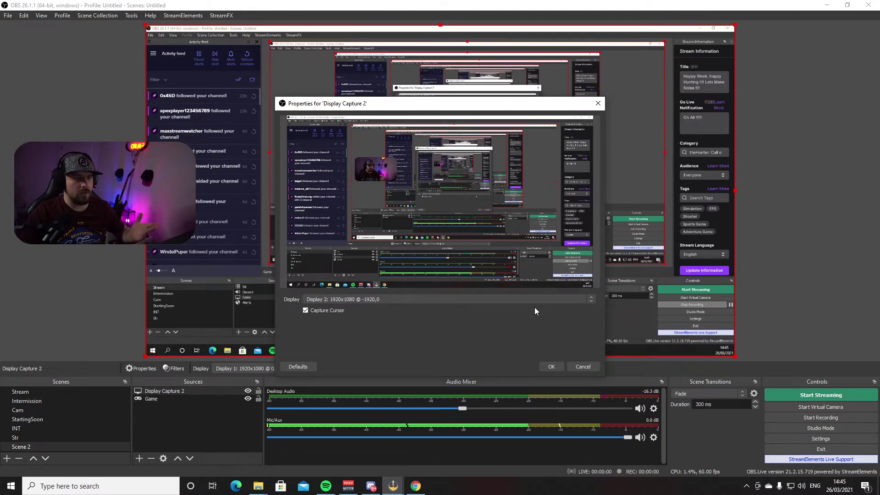
pyautogui.click(568, 300)
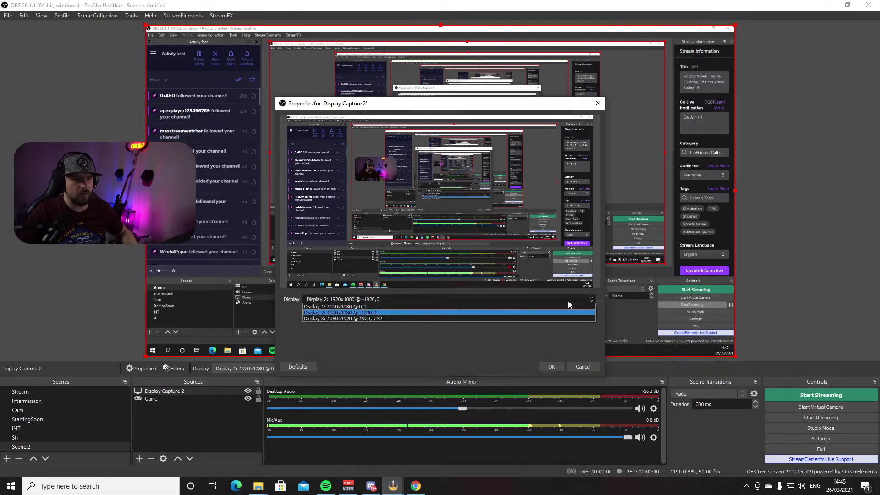
pyautogui.click(447, 317)
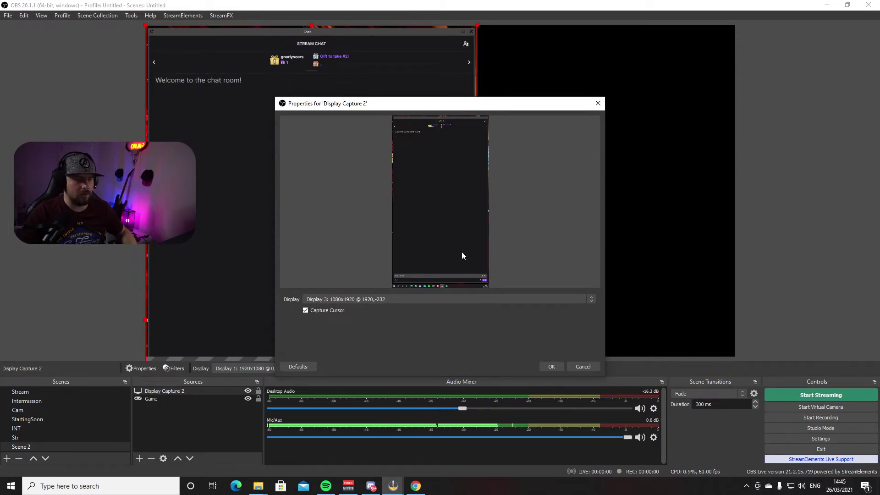
pyautogui.click(592, 299)
pyautogui.click(506, 307)
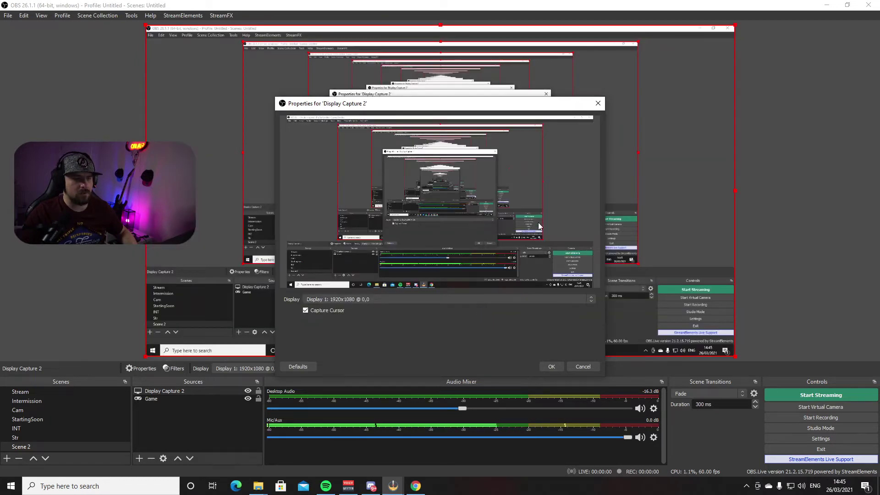
pyautogui.click(551, 366)
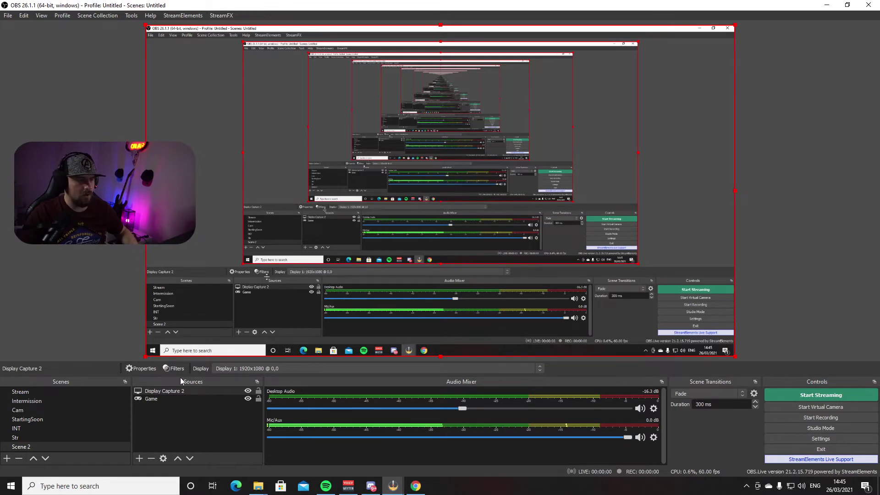
# - Remove the new display capture source from Scene 2
pyautogui.rightClick(172, 390)
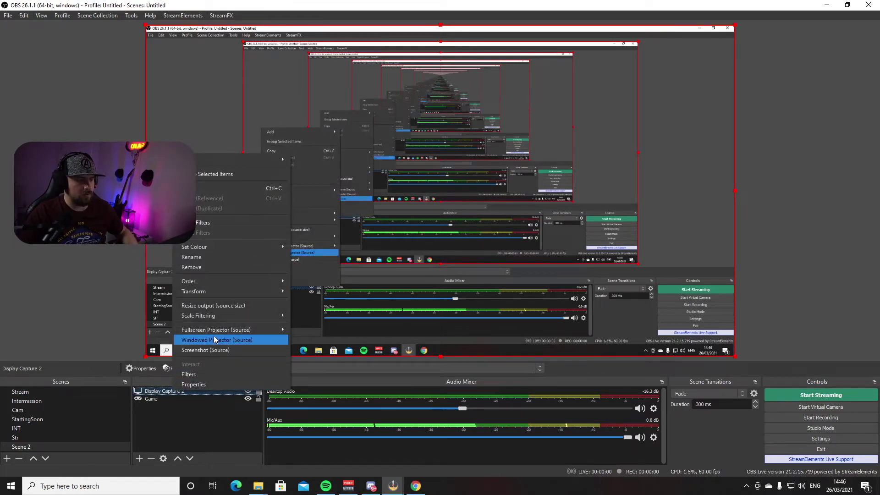
pyautogui.click(212, 268)
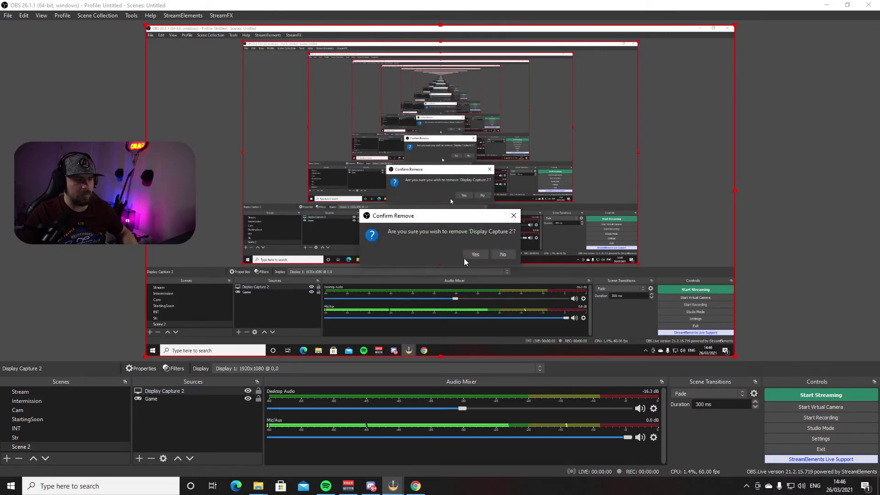
pyautogui.click(477, 253)
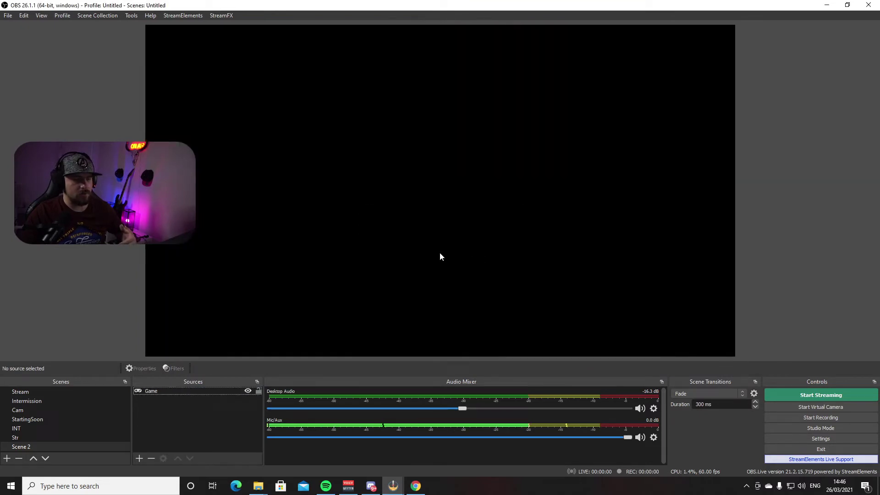
pyautogui.rightClick(196, 392)
pyautogui.click(152, 429)
pyautogui.click(139, 457)
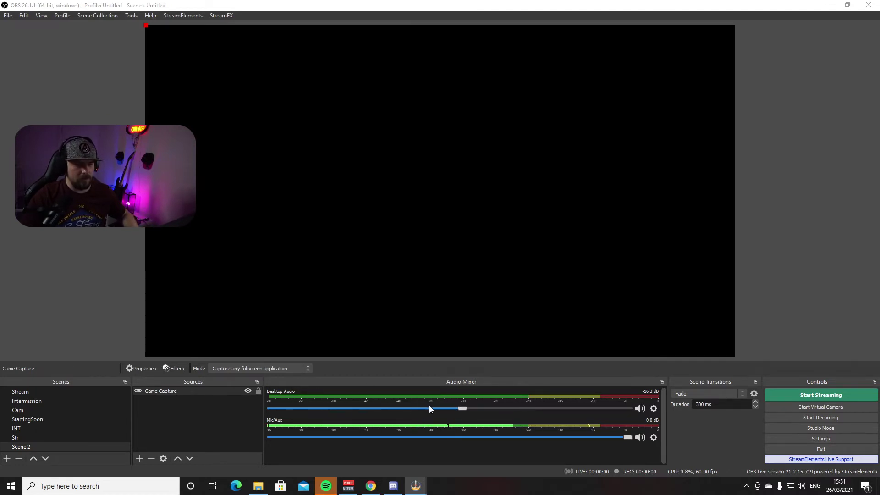
# - Examine the available output devices in the Desktop Audio properties
pyautogui.click(654, 409)
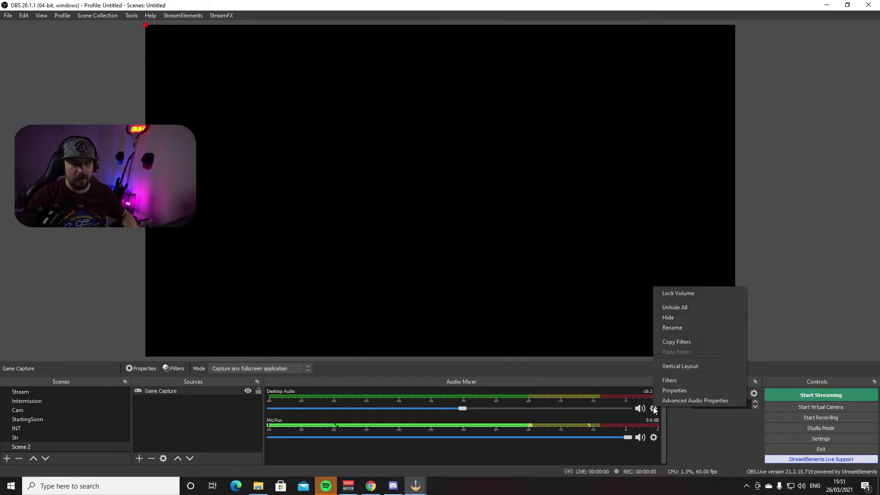
pyautogui.click(675, 391)
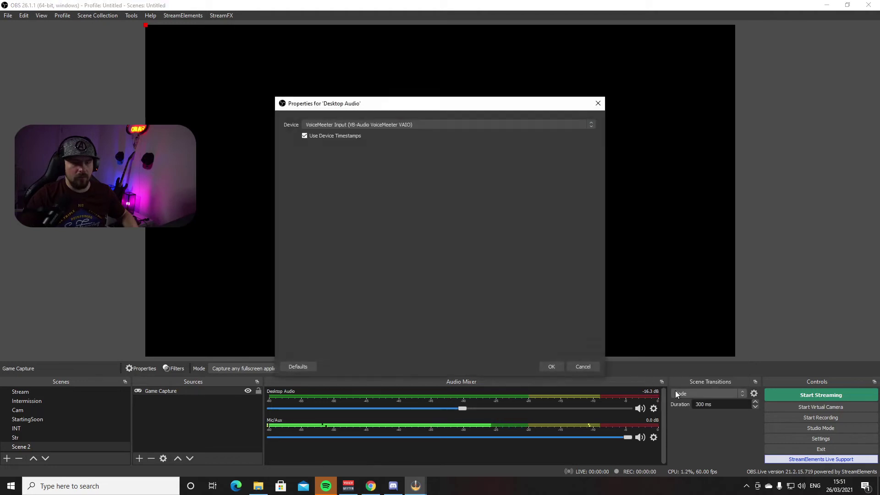
pyautogui.click(593, 128)
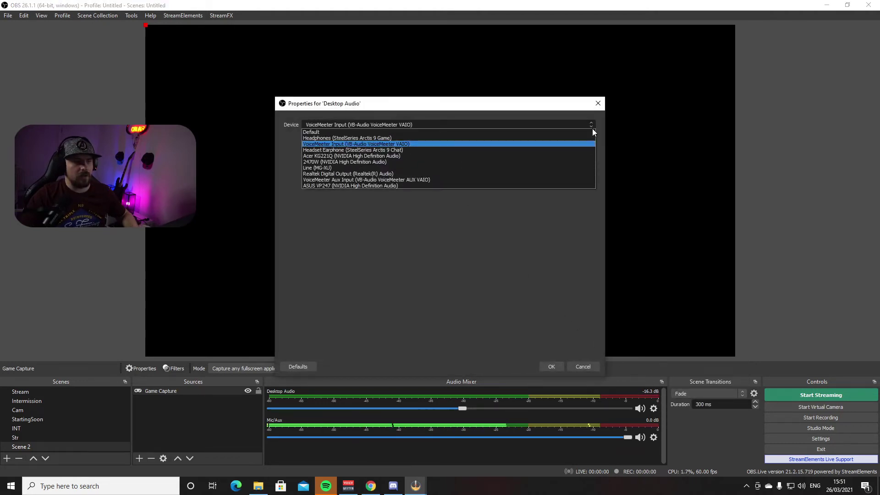
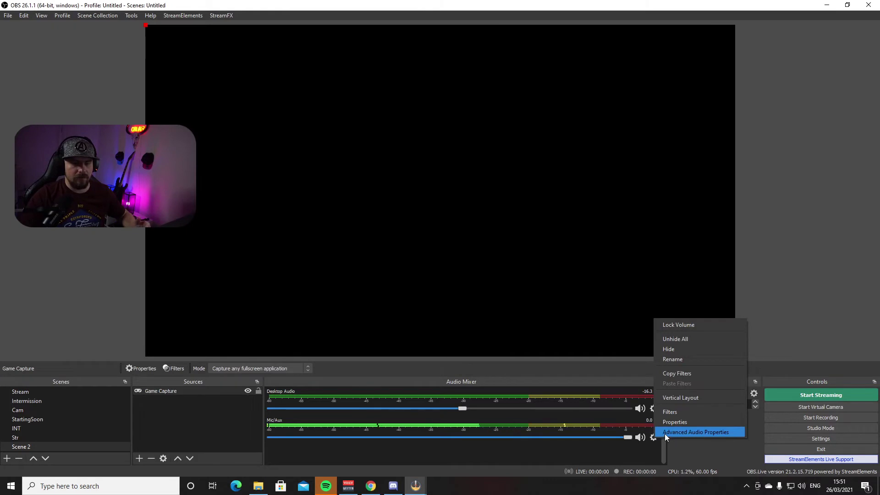
# - Examine the available input devices in the Mic/Aux properties and close them without changing the device
pyautogui.click(676, 422)
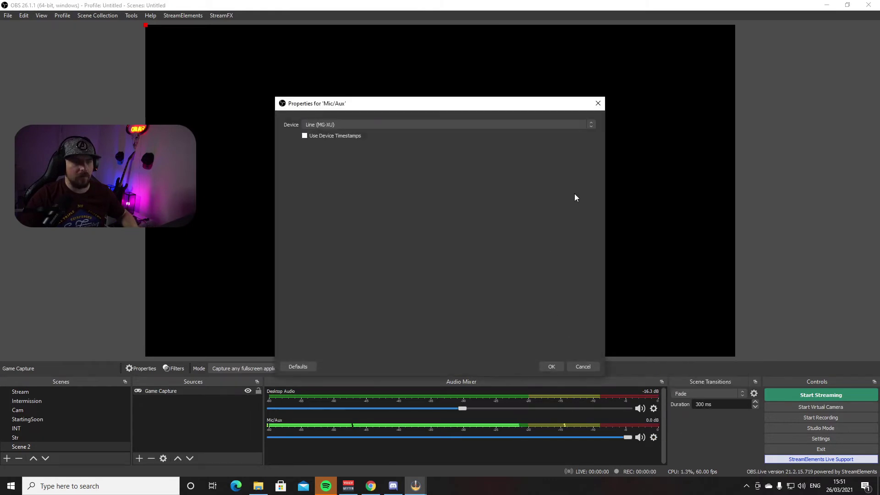
pyautogui.click(592, 124)
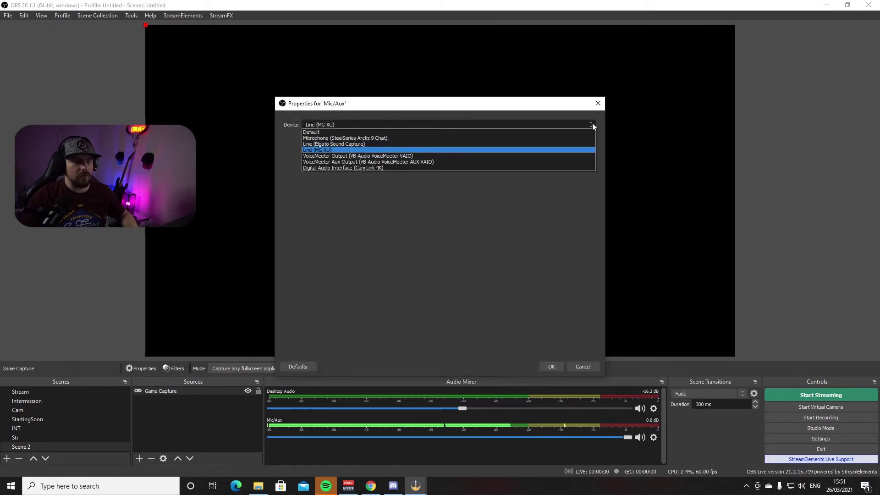
pyautogui.click(592, 124)
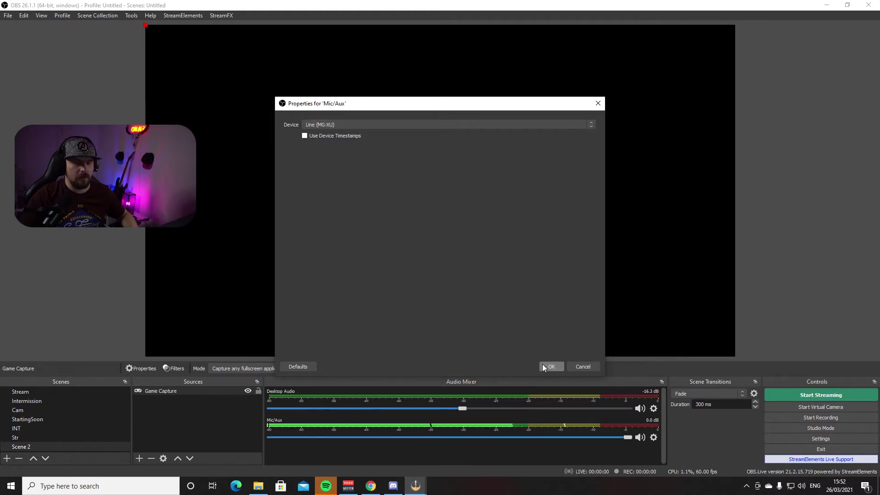
pyautogui.click(582, 366)
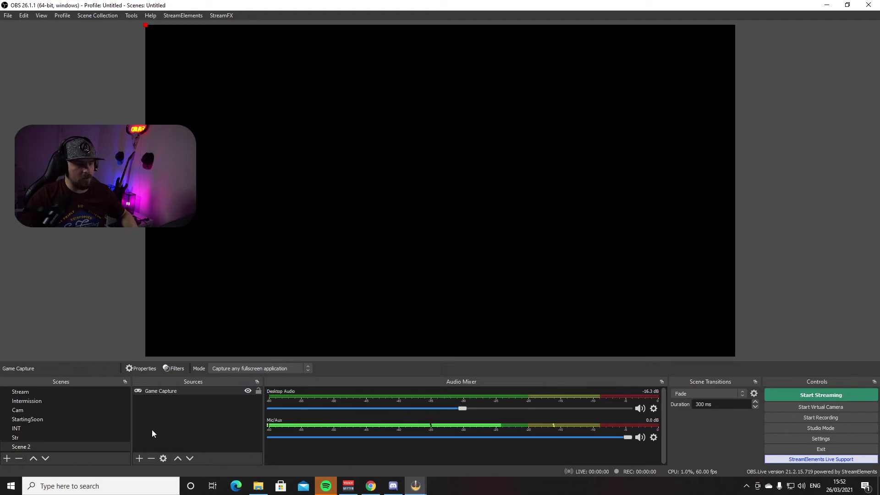
pyautogui.click(139, 458)
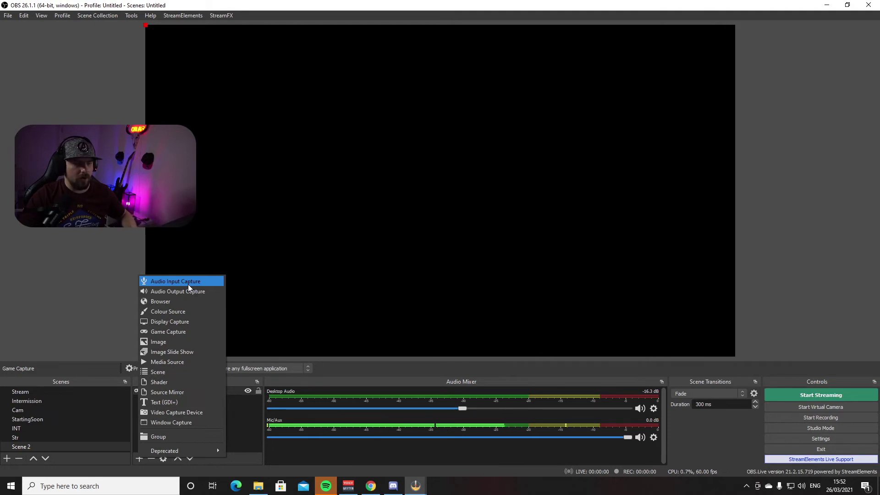
pyautogui.click(479, 447)
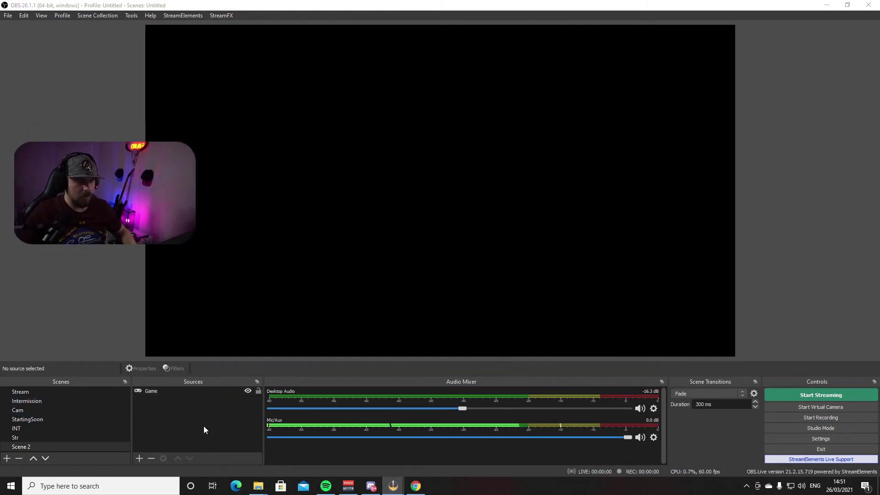
# - Add a new Video Capture Device source named Camera to Scene 2
pyautogui.click(140, 459)
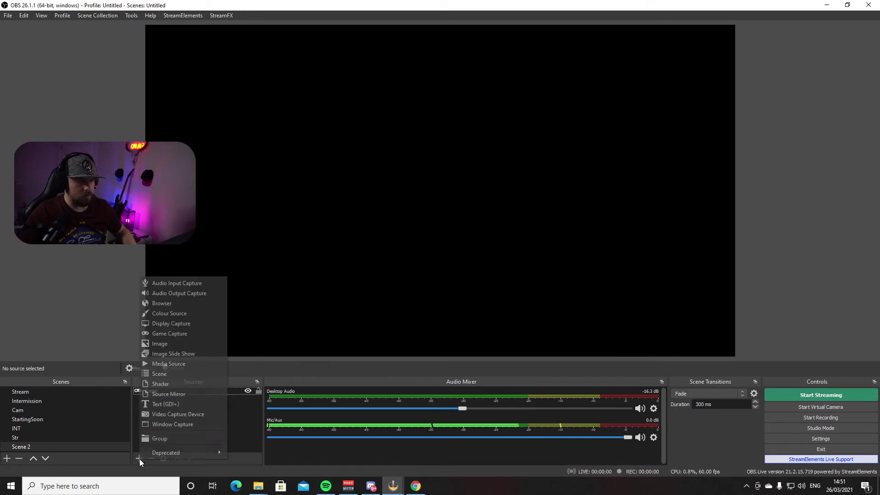
pyautogui.click(180, 415)
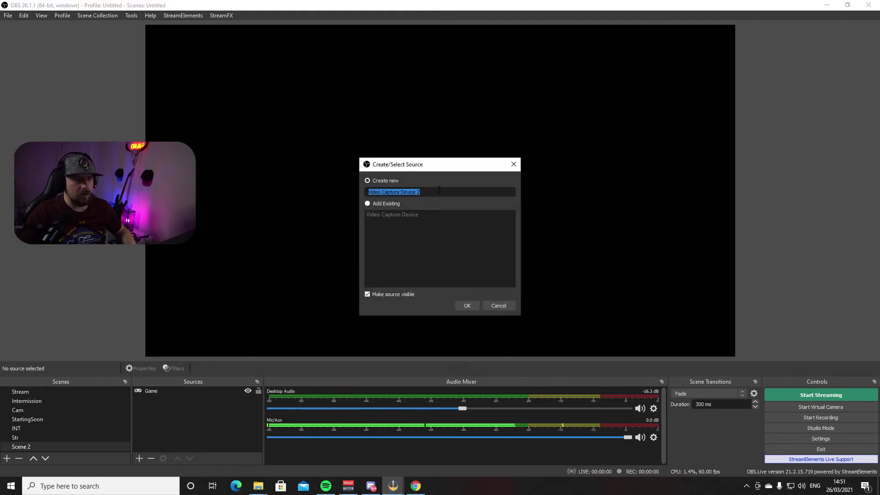
pyautogui.write('C')
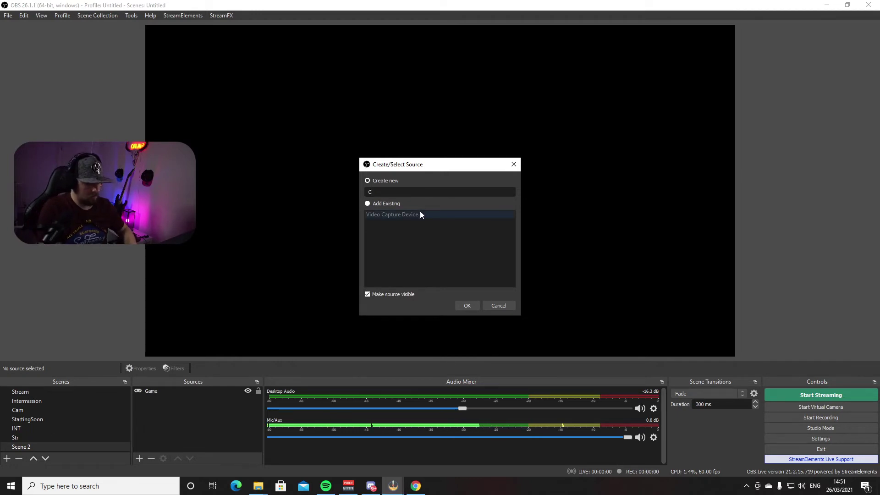
pyautogui.write('amera')
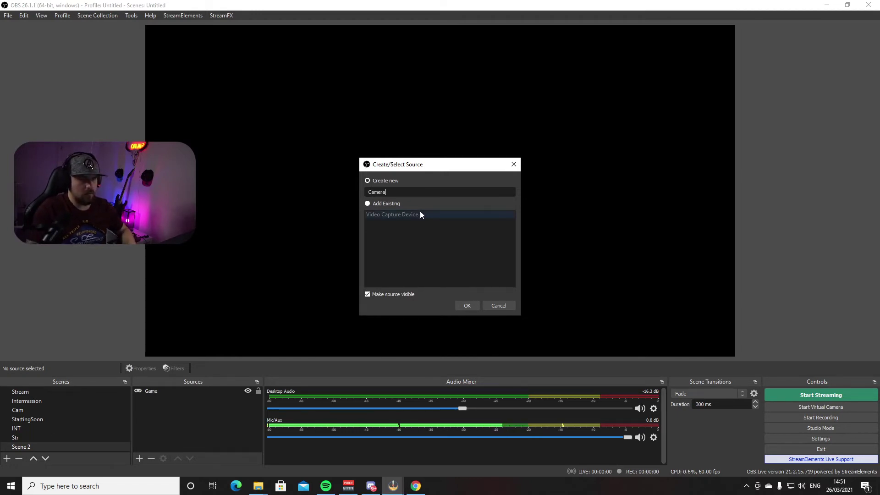
pyautogui.click(467, 305)
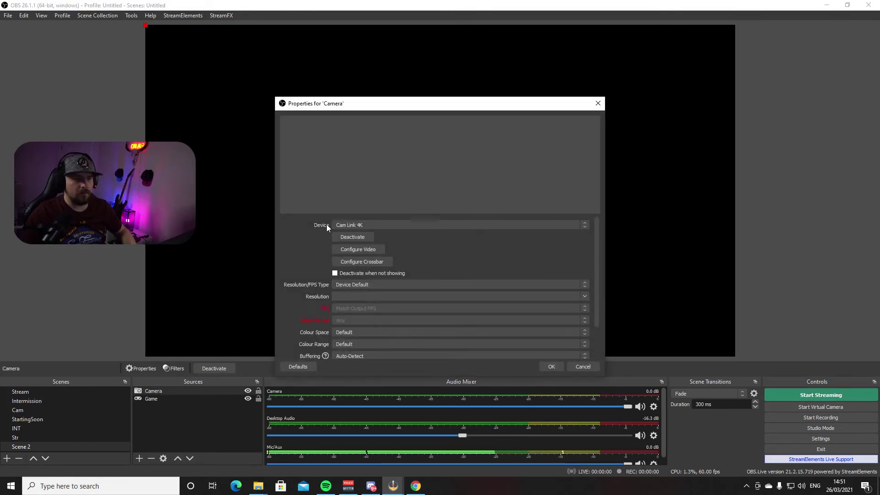
# - Choose Cam Link 4K as the Camera source's device and close its properties, keeping the source
pyautogui.click(584, 225)
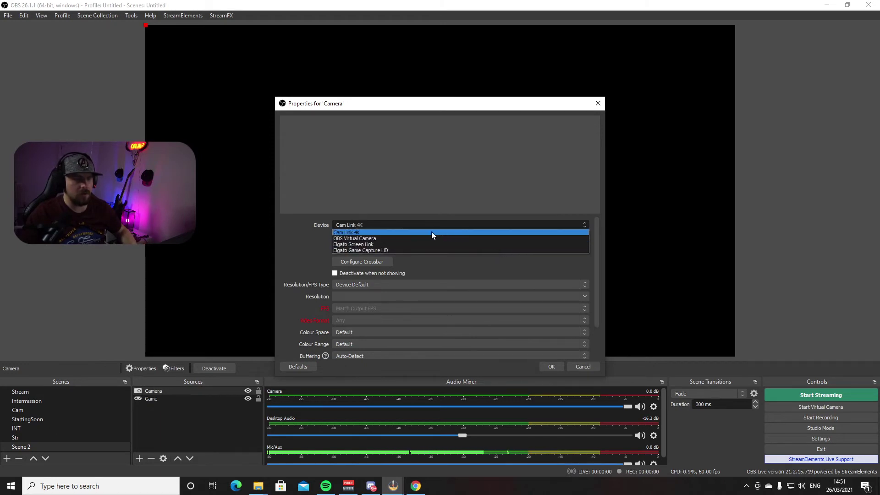
pyautogui.click(361, 232)
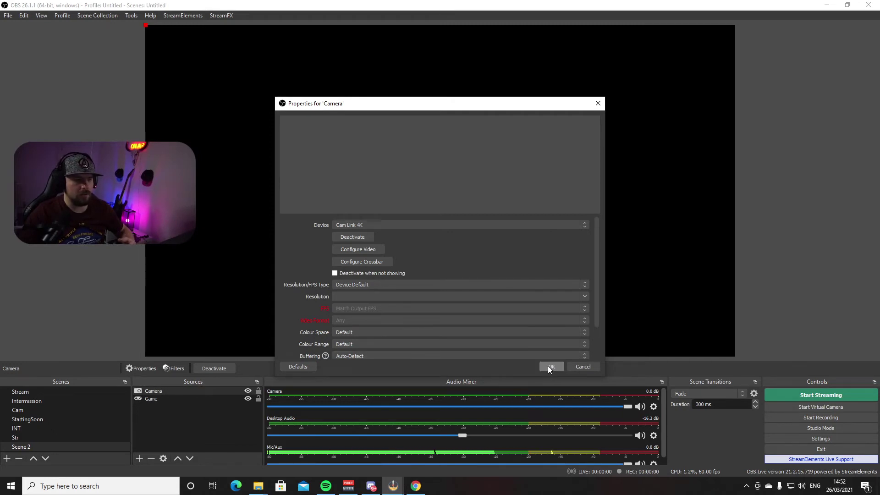
pyautogui.click(582, 366)
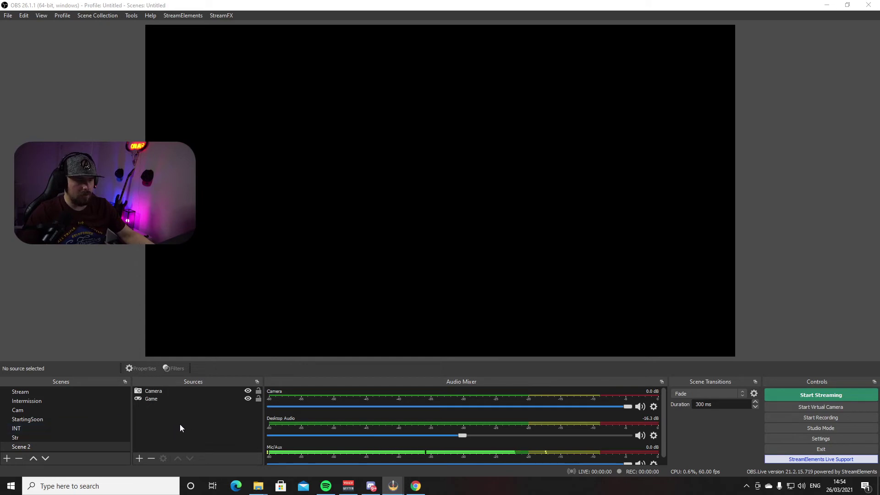
# - Add a new Image source to Scene 2 under its default name
pyautogui.click(139, 458)
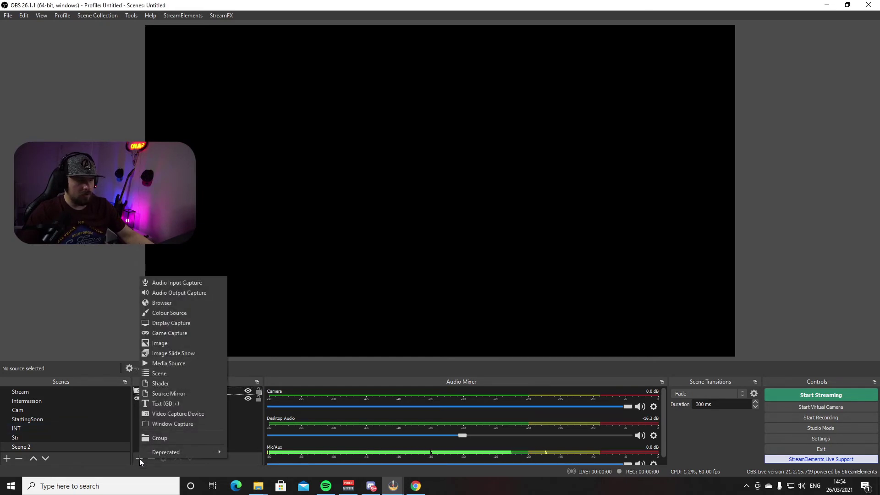
pyautogui.click(172, 343)
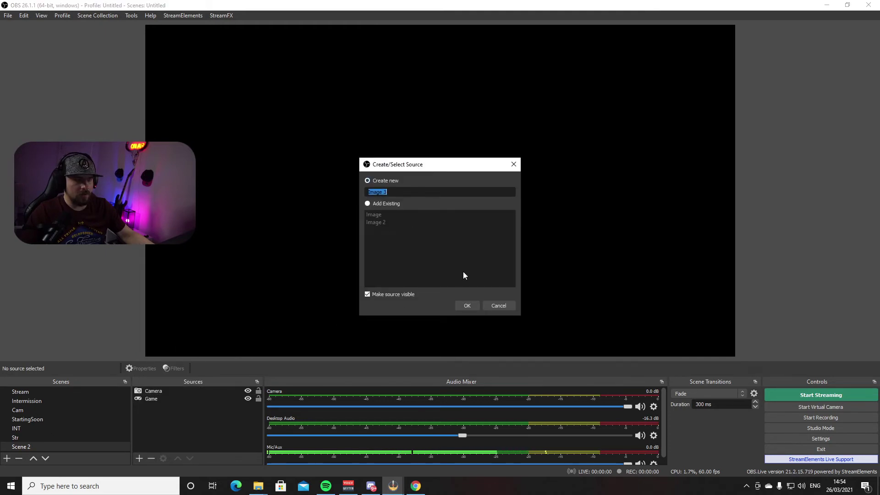
pyautogui.click(468, 303)
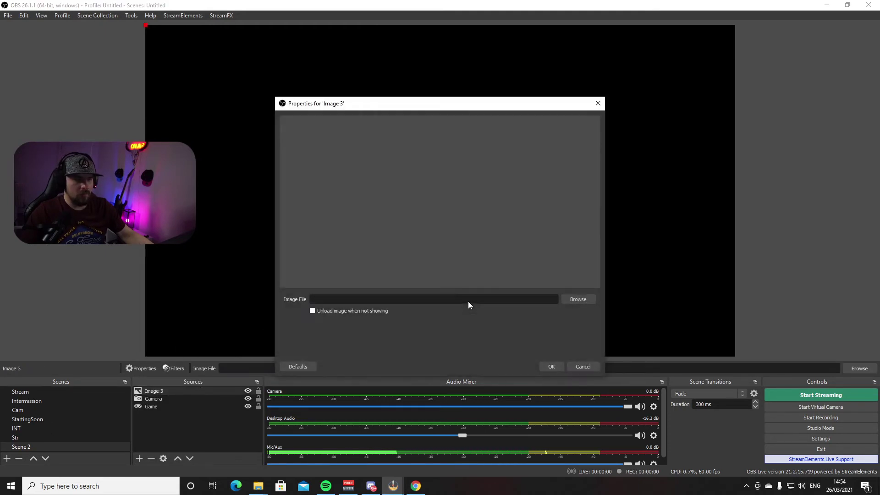
# - Load Rectangle.Purple from the Stream folder as the new image source's file and accept its properties
pyautogui.click(574, 301)
pyautogui.scroll(-2, 462, 278)
pyautogui.scroll(-6, 461, 276)
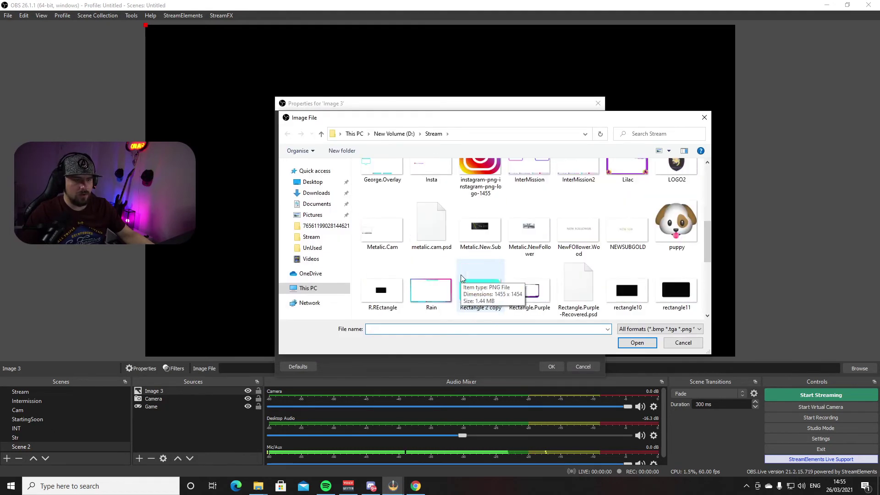
pyautogui.scroll(-1, 495, 264)
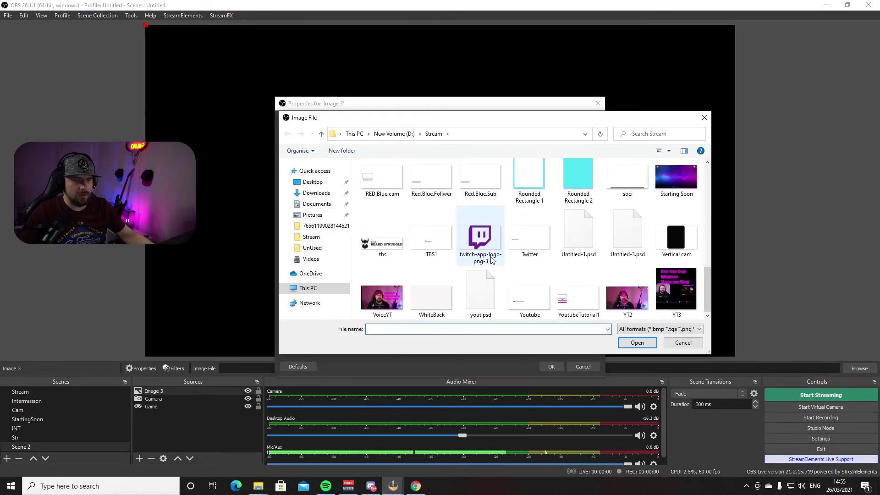
pyautogui.scroll(2, 490, 257)
pyautogui.scroll(4, 494, 257)
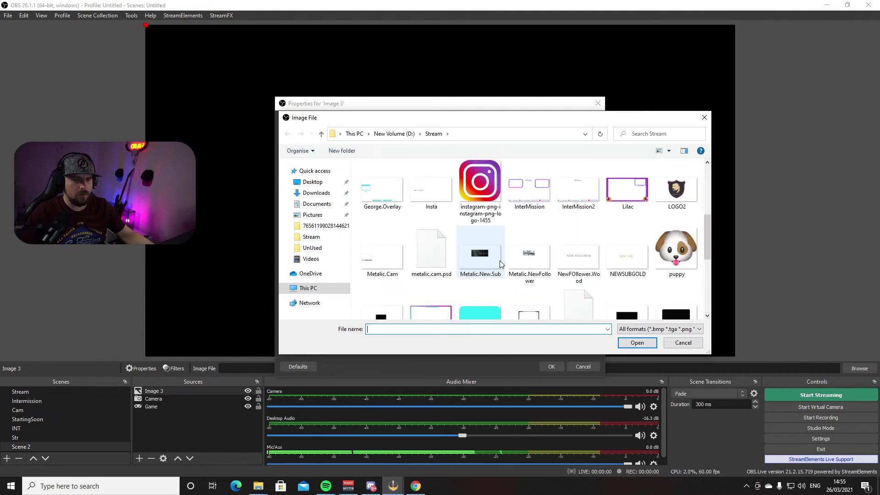
pyautogui.scroll(2, 518, 263)
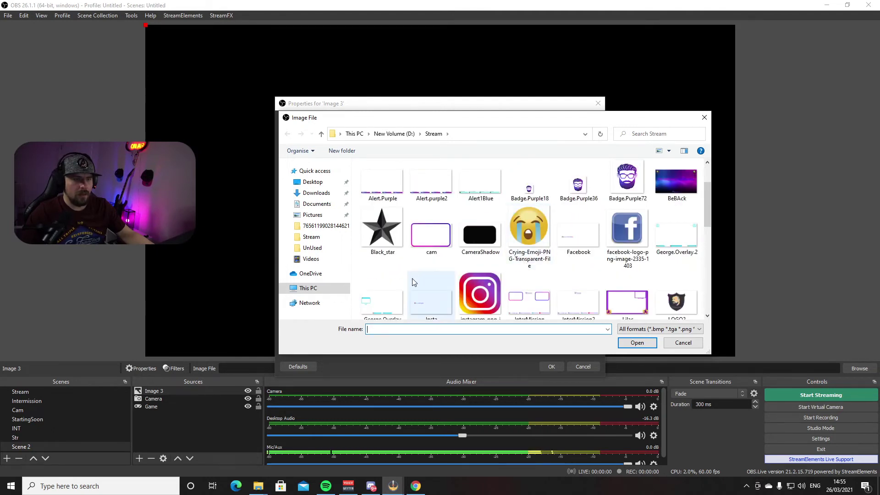
pyautogui.scroll(-1, 476, 261)
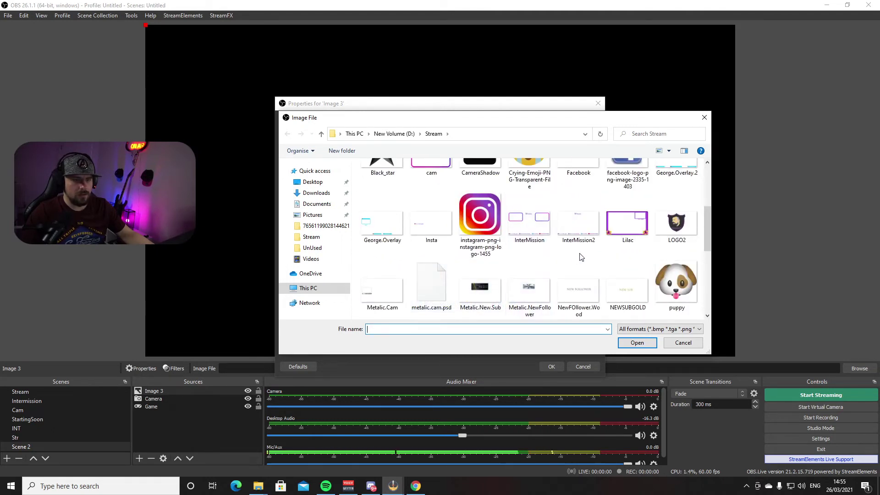
pyautogui.scroll(-2, 588, 249)
pyautogui.scroll(-1, 534, 259)
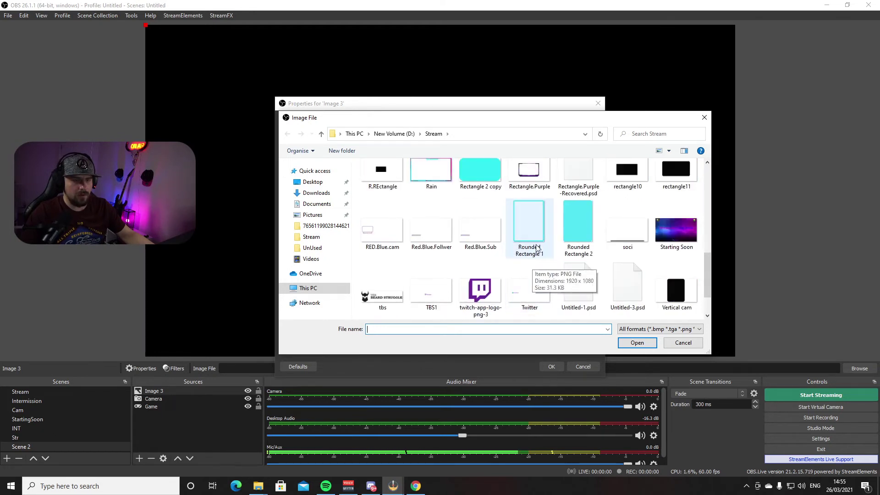
pyautogui.click(527, 177)
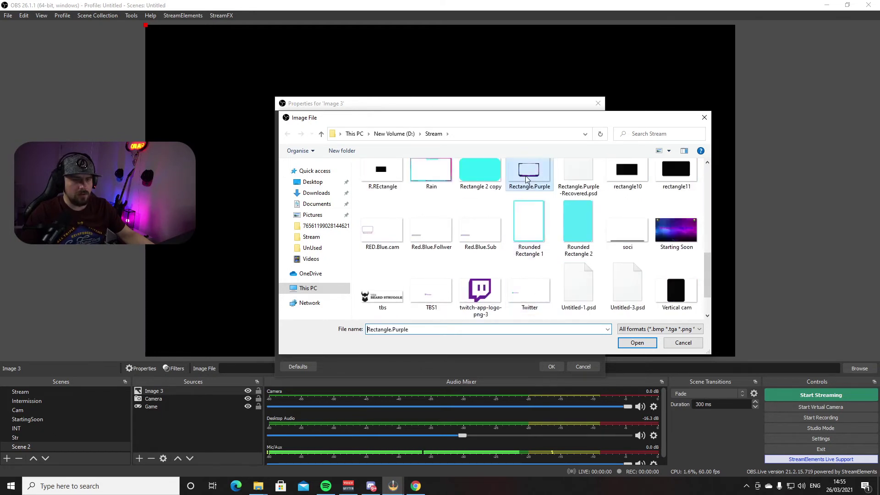
pyautogui.click(637, 343)
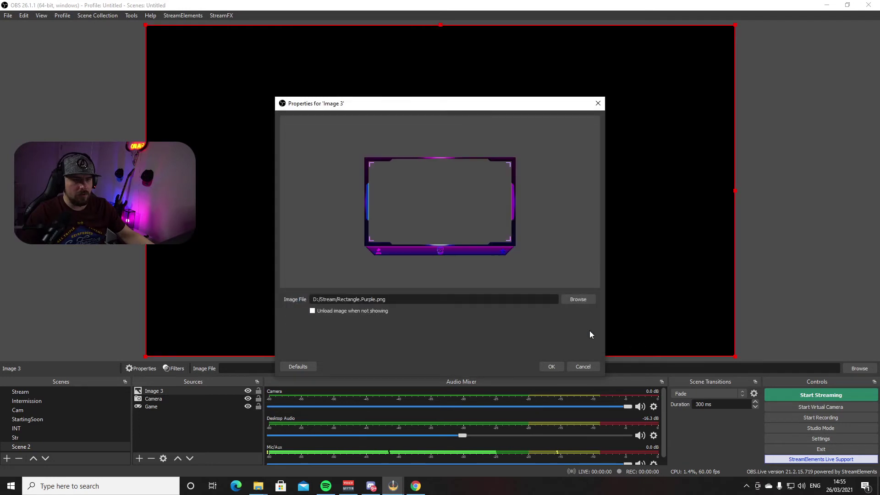
pyautogui.click(553, 368)
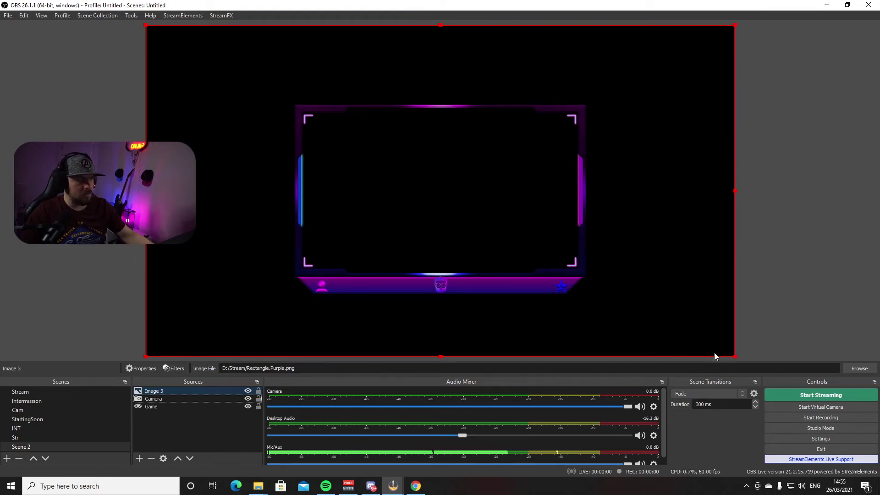
# - Scale the purple frame image down to a small camera overlay and move it along the canvas's left side
pyautogui.moveTo(735, 356); pyautogui.dragTo(273, 174)
pyautogui.moveTo(258, 103); pyautogui.dragTo(215, 173)
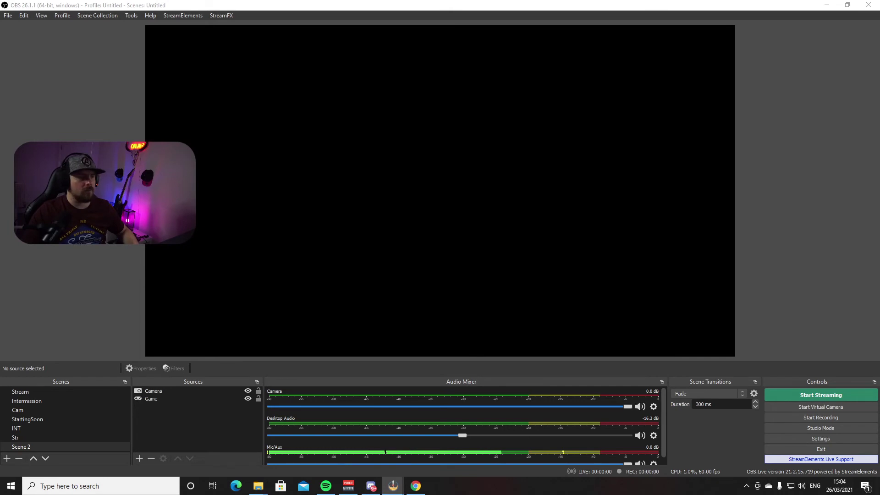
# - Show the Chat dock and dock it along the right side of the preview
pyautogui.click(40, 16)
pyautogui.moveTo(53, 44)
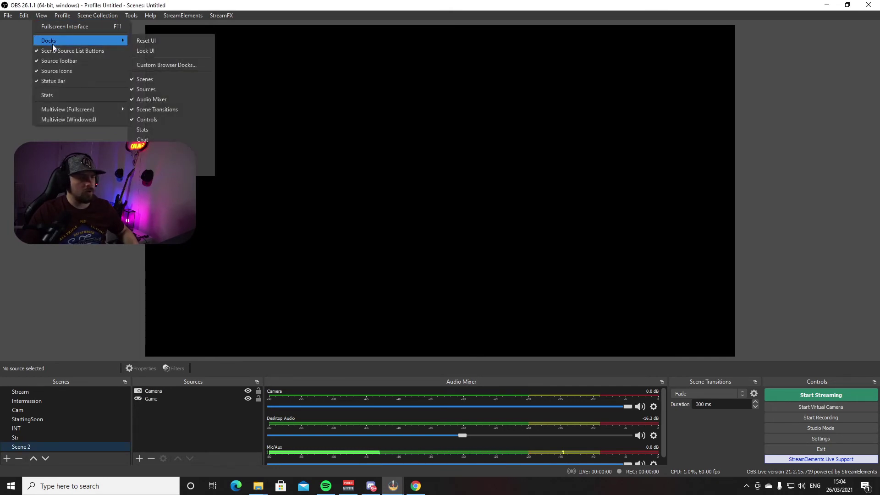
pyautogui.click(158, 140)
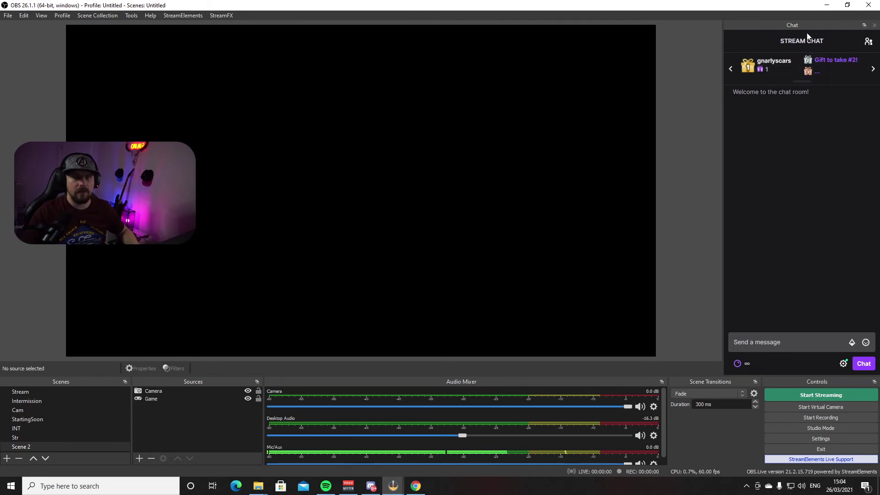
pyautogui.moveTo(821, 26); pyautogui.dragTo(850, 59)
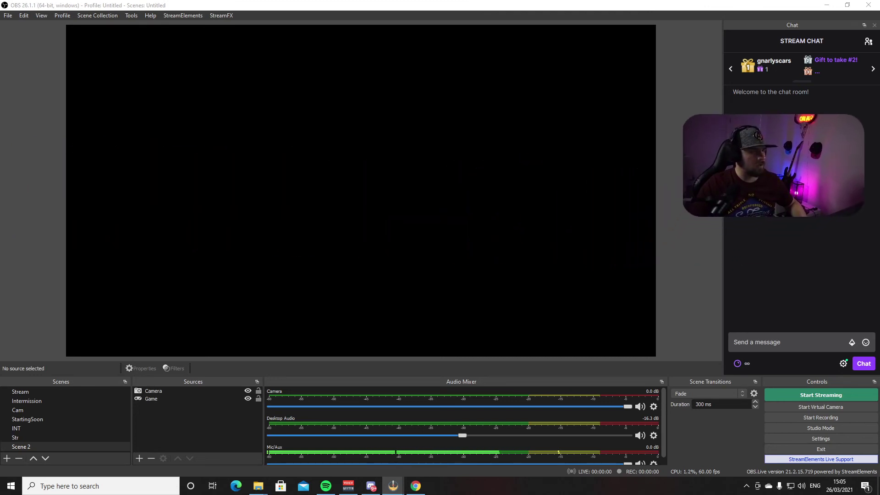
# - Show the Stream Information dock, placed between the preview and Chat, and submit its stream information update
pyautogui.click(40, 18)
pyautogui.moveTo(55, 41)
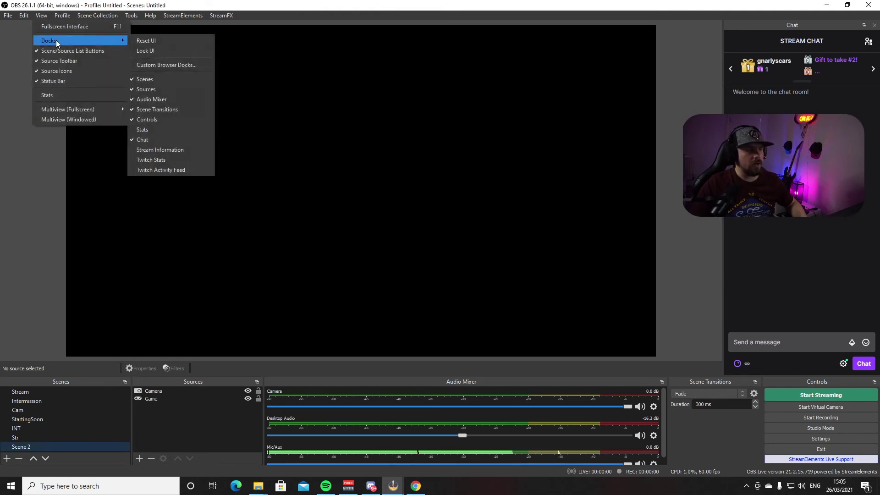
pyautogui.click(165, 151)
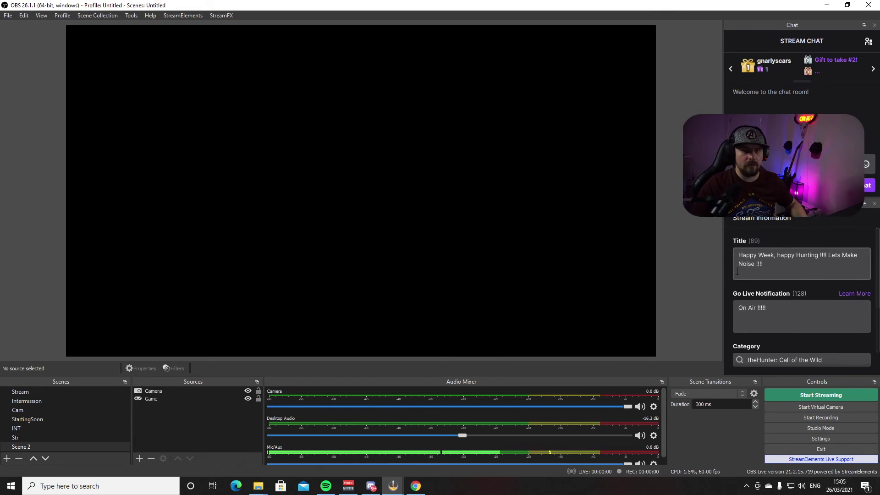
pyautogui.moveTo(824, 211); pyautogui.dragTo(733, 202)
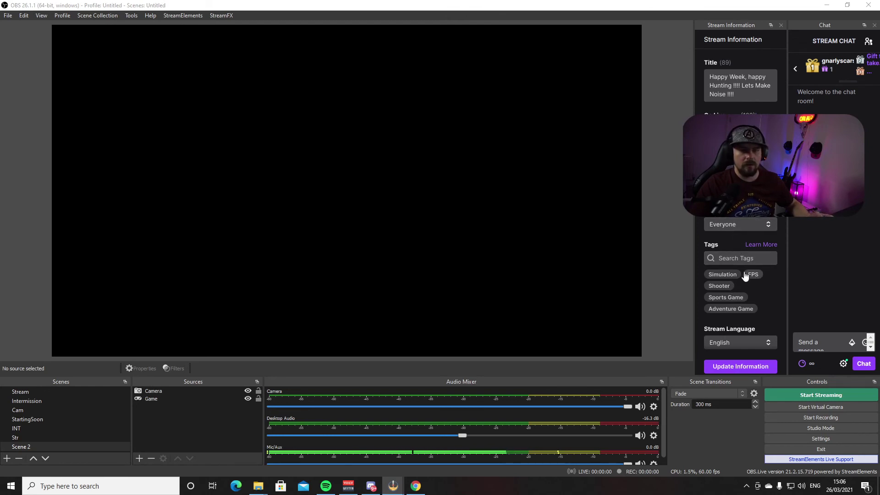
pyautogui.scroll(-1, 761, 293)
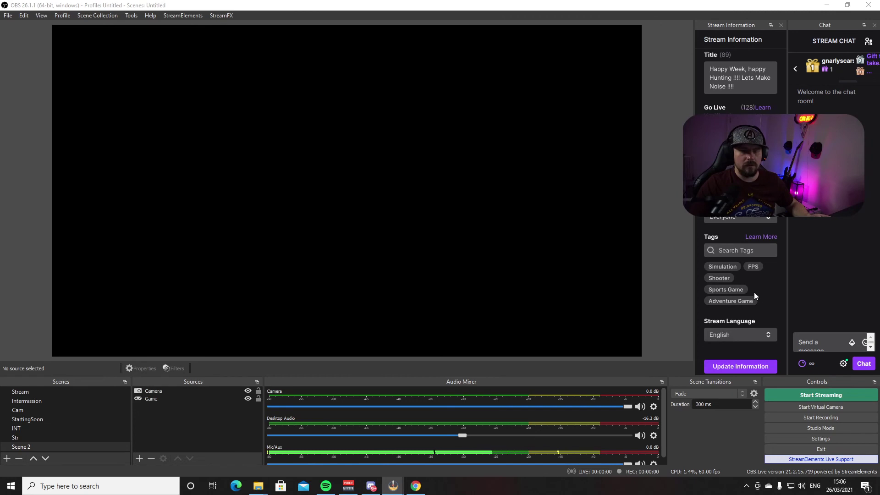
pyautogui.click(740, 366)
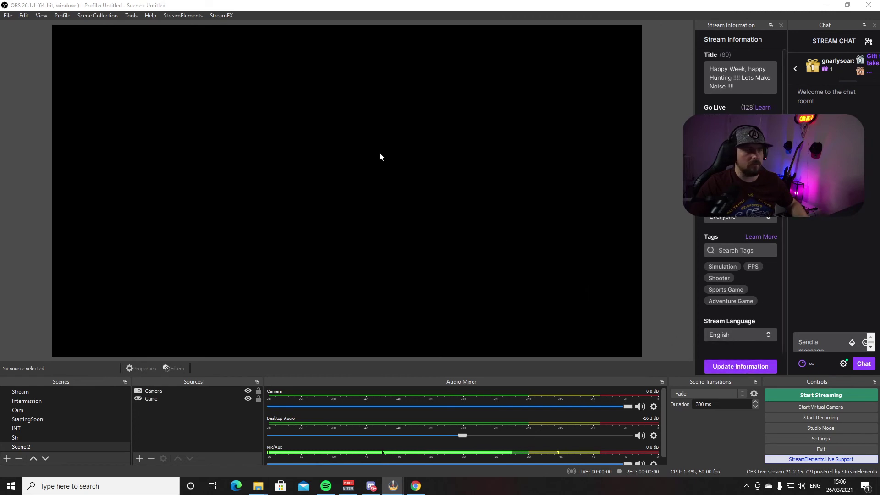
# - Show the Twitch Activity Feed docked along the left side of the preview and look through its entries
pyautogui.click(42, 15)
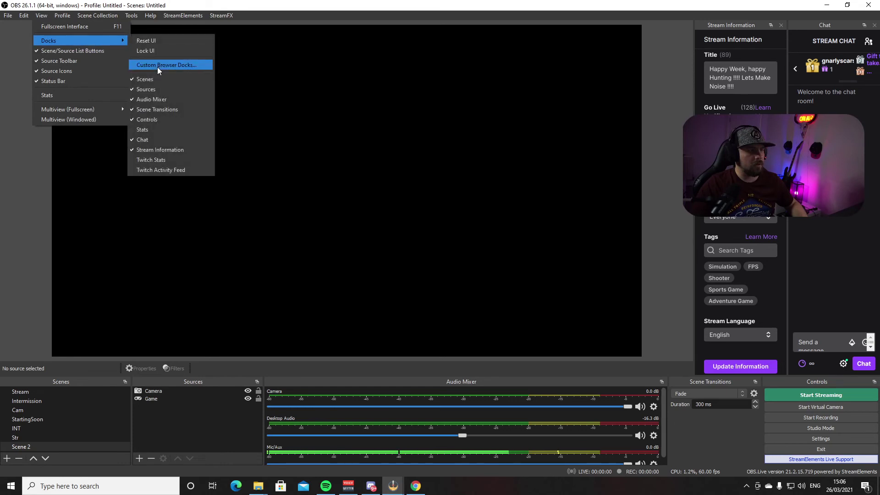
pyautogui.click(177, 170)
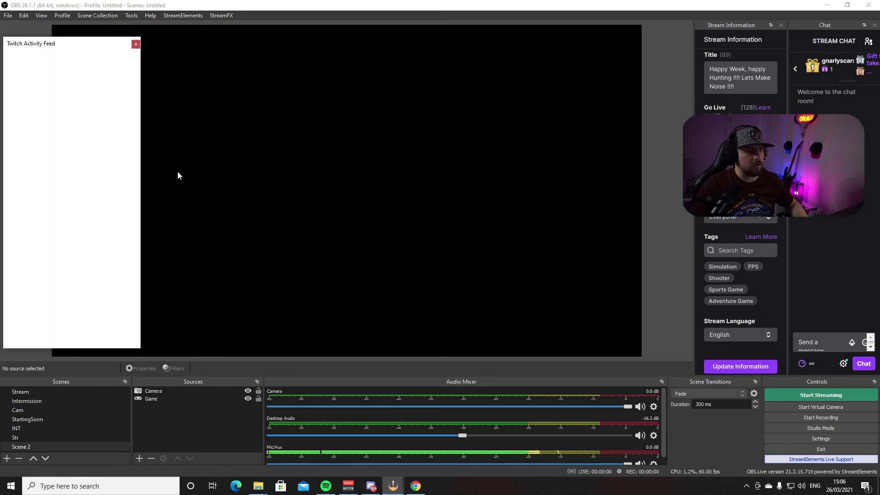
pyautogui.moveTo(85, 46); pyautogui.dragTo(34, 69)
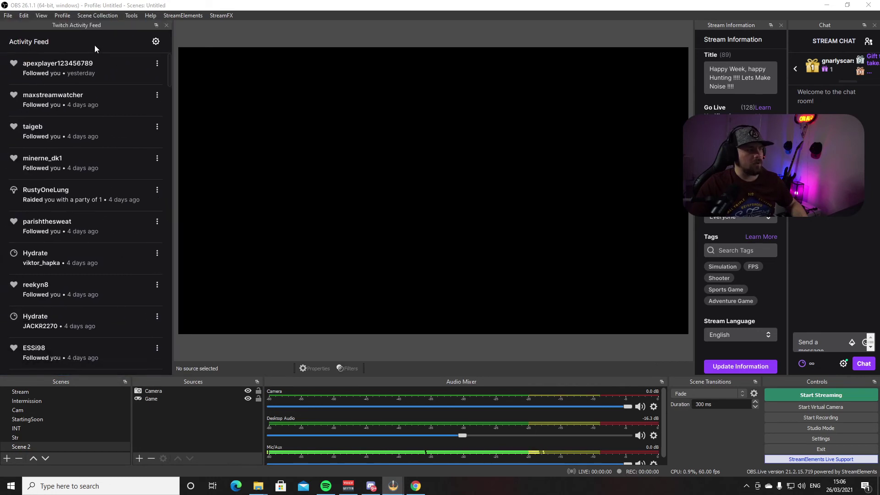
pyautogui.scroll(-3, 119, 139)
pyautogui.scroll(3, 118, 139)
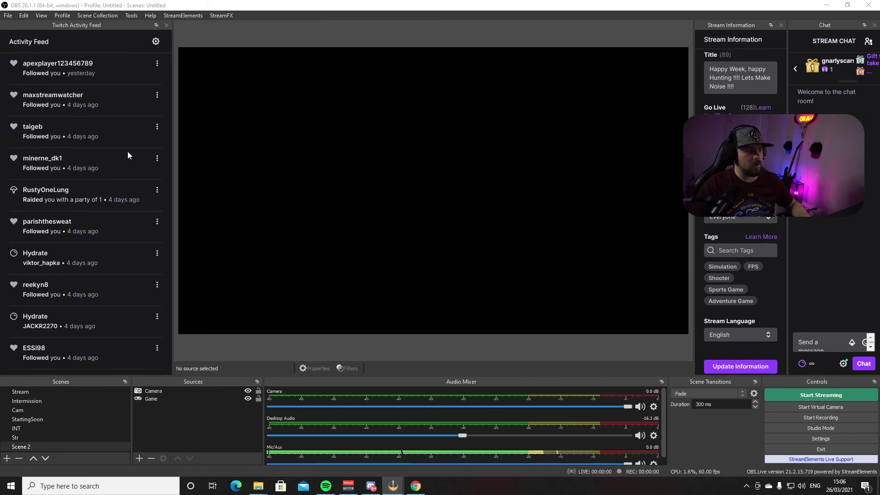
pyautogui.scroll(-2, 128, 156)
pyautogui.scroll(2, 127, 156)
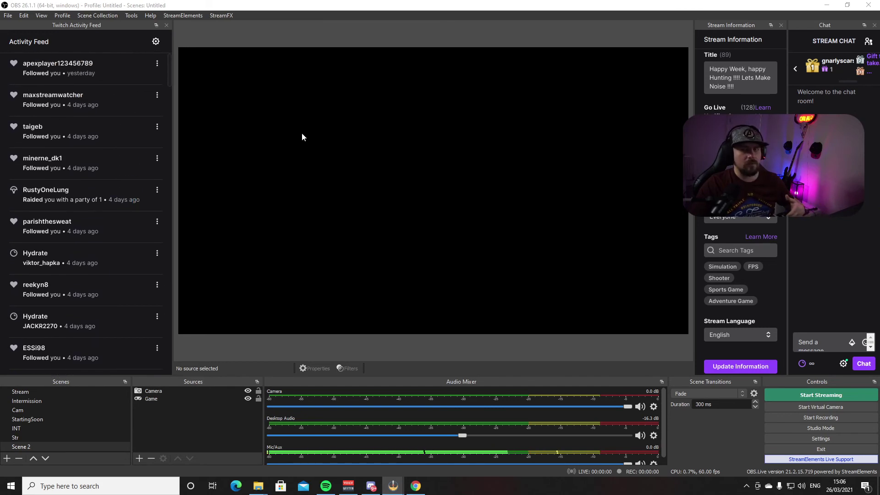